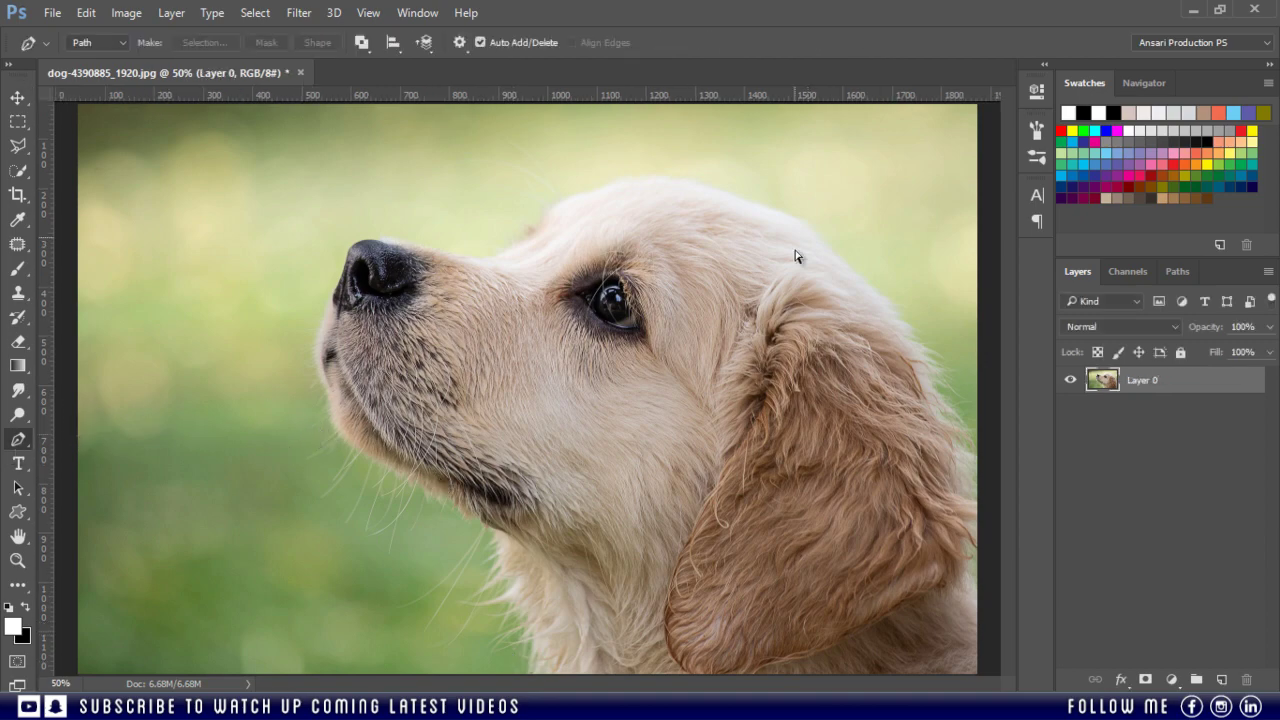
# Start a Pen path just outside the image's edge beside the dog's ear and trace the ear's lower outer edge
pyautogui.hotkey('ctrl', '+')
pyautogui.hotkey('ctrl', '+')
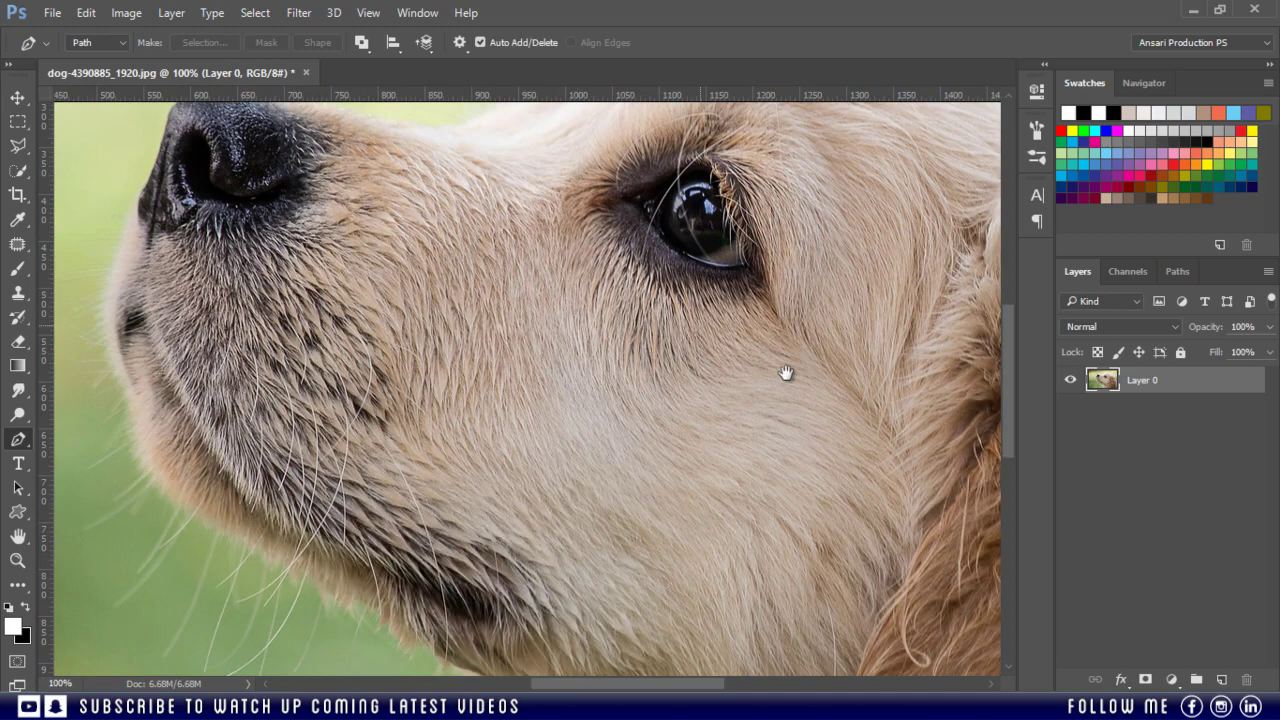
pyautogui.moveTo(864, 459); pyautogui.dragTo(420, 211)
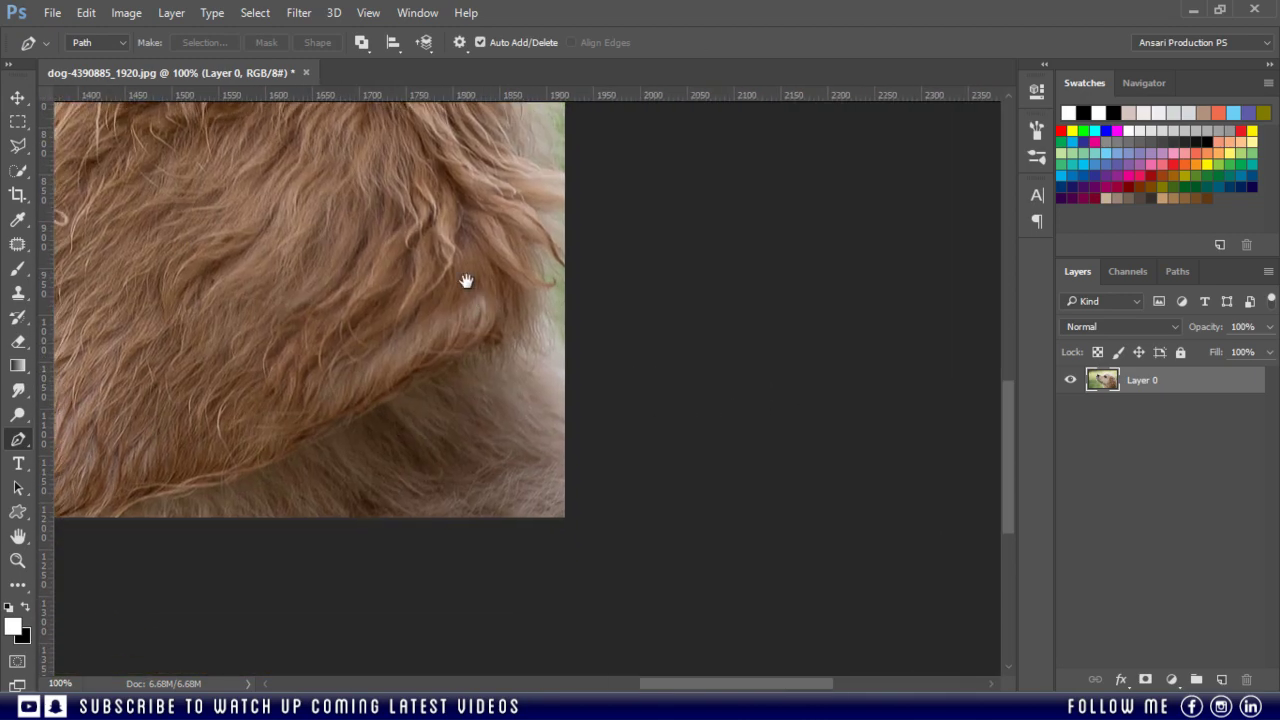
pyautogui.moveTo(467, 359); pyautogui.dragTo(526, 408)
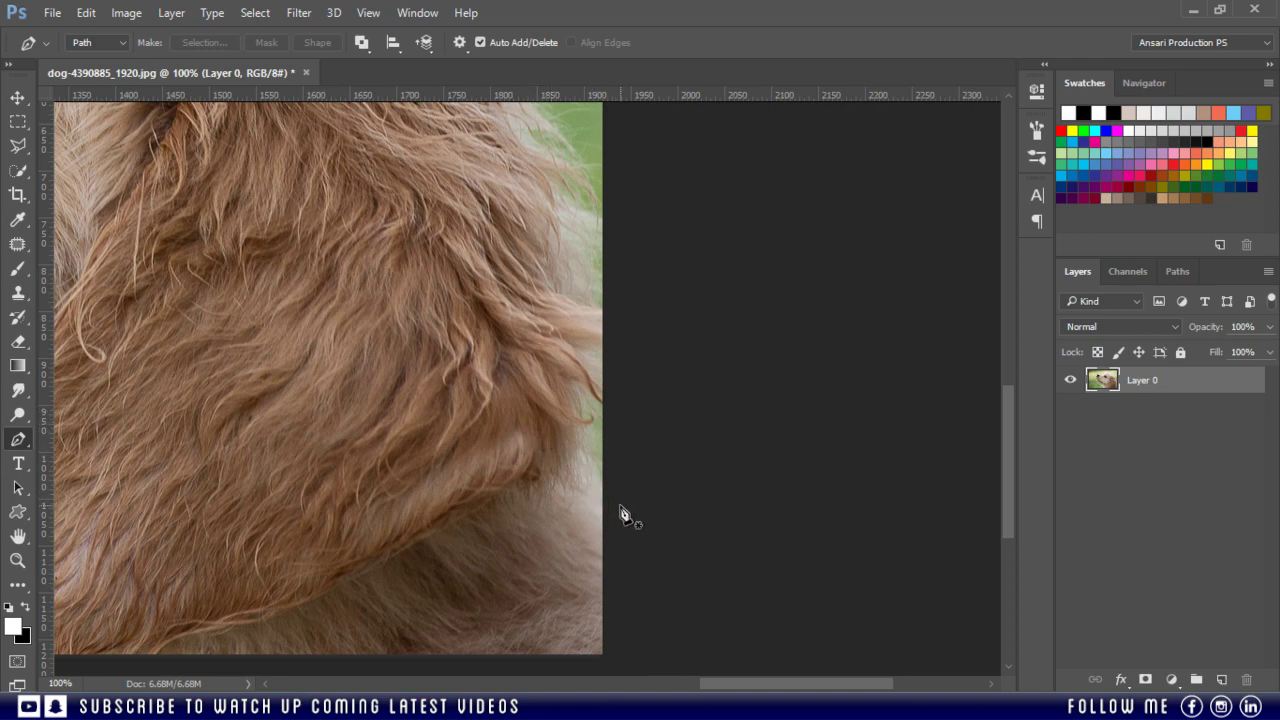
pyautogui.click(620, 513)
pyautogui.click(572, 426)
pyautogui.scroll(2, 574, 423)
pyautogui.click(570, 441)
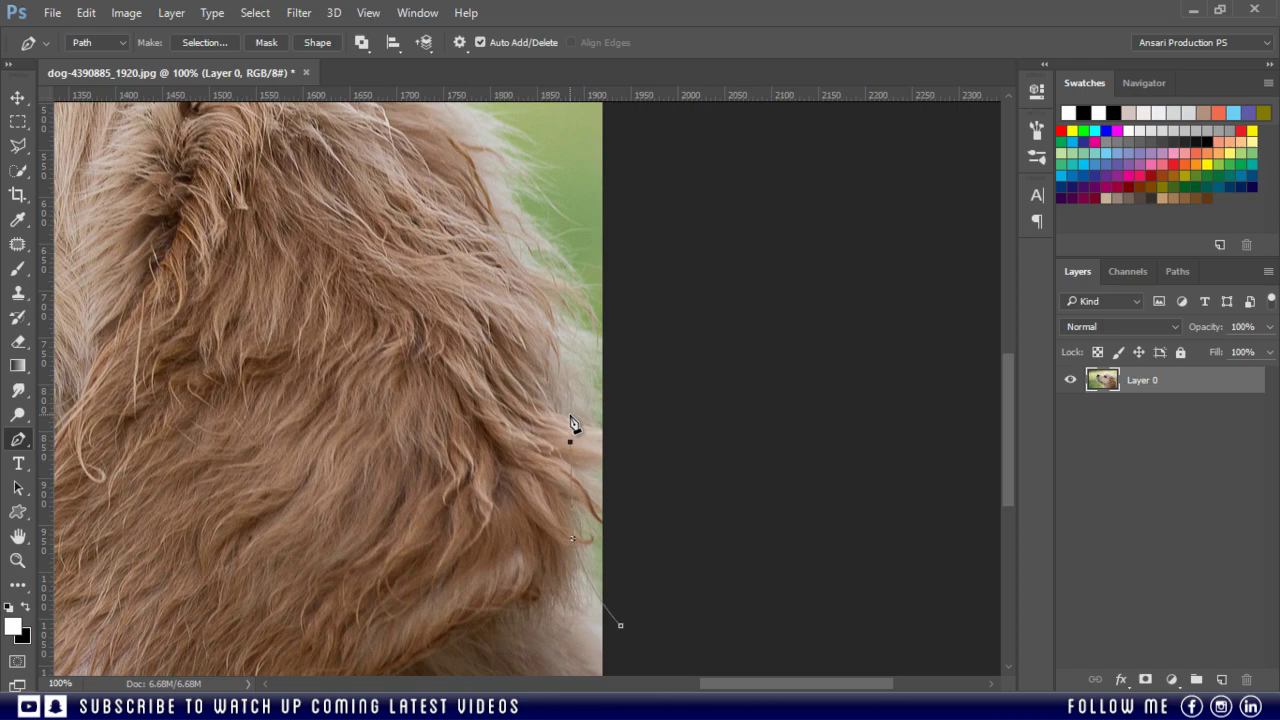
# Continue the Pen path up the outer edge of the ear to the back of the dog's head
pyautogui.click(571, 380)
pyautogui.click(541, 275)
pyautogui.moveTo(527, 266); pyautogui.dragTo(713, 525)
pyautogui.moveTo(597, 286); pyautogui.dragTo(675, 479)
pyautogui.keyDown('alt'); pyautogui.click(597, 286); pyautogui.keyUp('alt')
pyautogui.moveTo(583, 381); pyautogui.dragTo(528, 334)
pyautogui.keyDown('alt'); pyautogui.click(583, 381); pyautogui.keyUp('alt')
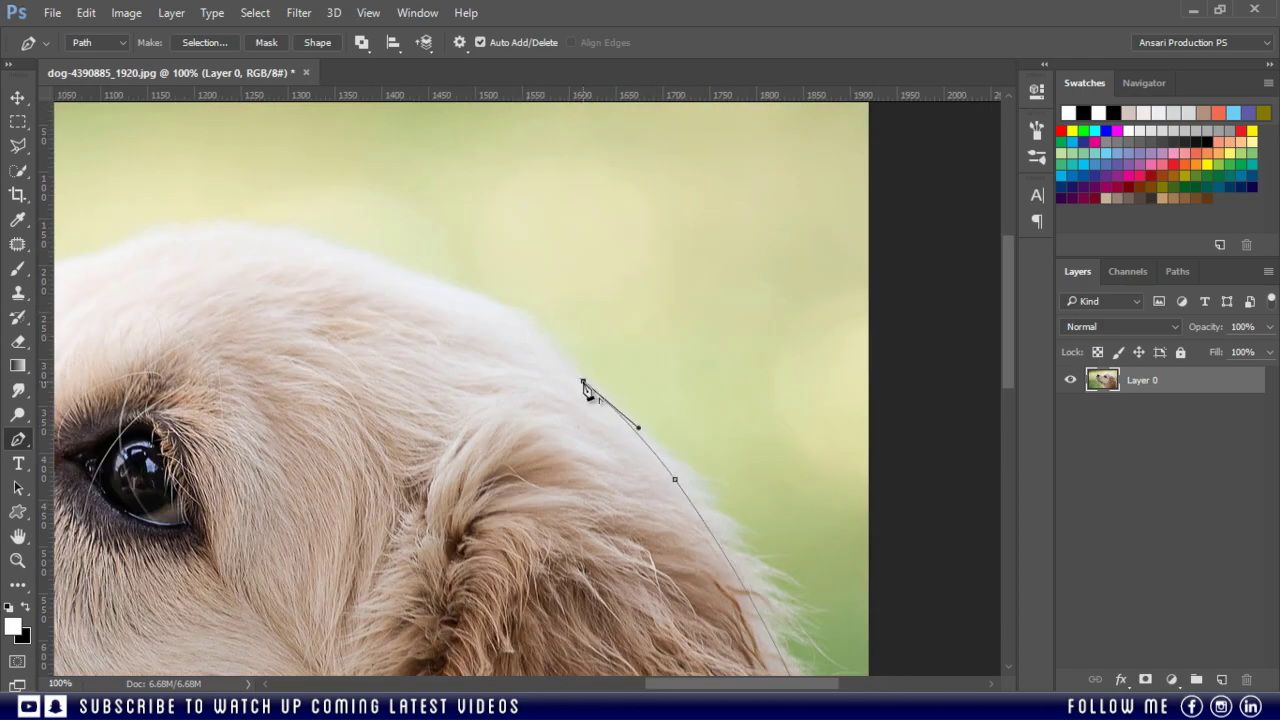
# Trace the Pen path over the crown and forehead and down onto the bridge of the dog's muzzle
pyautogui.moveTo(435, 286); pyautogui.dragTo(343, 260)
pyautogui.moveTo(206, 224); pyautogui.dragTo(319, 376)
pyautogui.keyDown('alt'); pyautogui.click(453, 258); pyautogui.keyUp('alt')
pyautogui.keyDown('alt'); pyautogui.click(352, 318); pyautogui.keyUp('alt')
pyautogui.moveTo(309, 443); pyautogui.dragTo(489, 391)
pyautogui.moveTo(351, 326); pyautogui.dragTo(245, 288)
pyautogui.keyDown('alt'); pyautogui.click(351, 326); pyautogui.keyUp('alt')
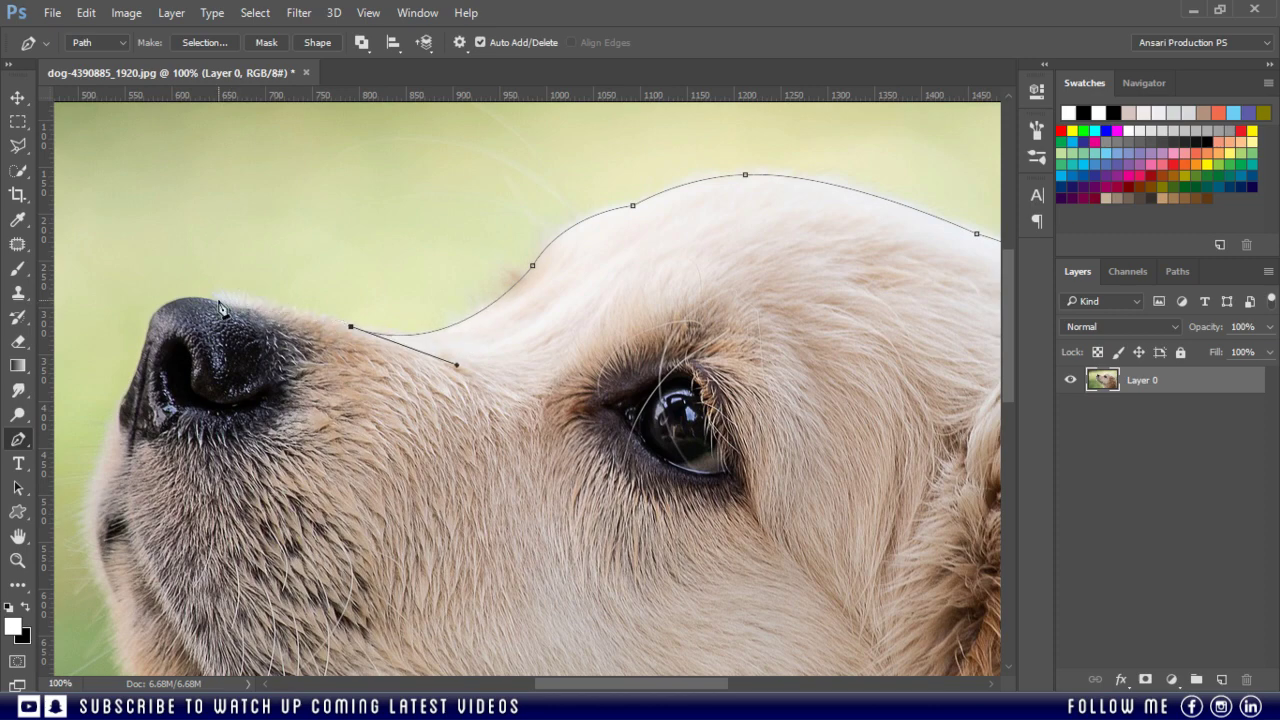
# Extend the Pen path along the bridge and around the dog's nose to the front of the muzzle
pyautogui.scroll(1, 160, 305)
pyautogui.click(266, 294)
pyautogui.moveTo(143, 340); pyautogui.dragTo(483, 219)
pyautogui.keyDown('alt'); pyautogui.click(143, 340); pyautogui.keyUp('alt')
pyautogui.moveTo(440, 355); pyautogui.dragTo(424, 400)
pyautogui.keyDown('alt'); pyautogui.click(440, 355); pyautogui.keyUp('alt')
pyautogui.moveTo(397, 443); pyautogui.dragTo(378, 524)
pyautogui.keyDown('alt'); pyautogui.click(397, 443); pyautogui.keyUp('alt')
pyautogui.moveTo(463, 590); pyautogui.dragTo(570, 392)
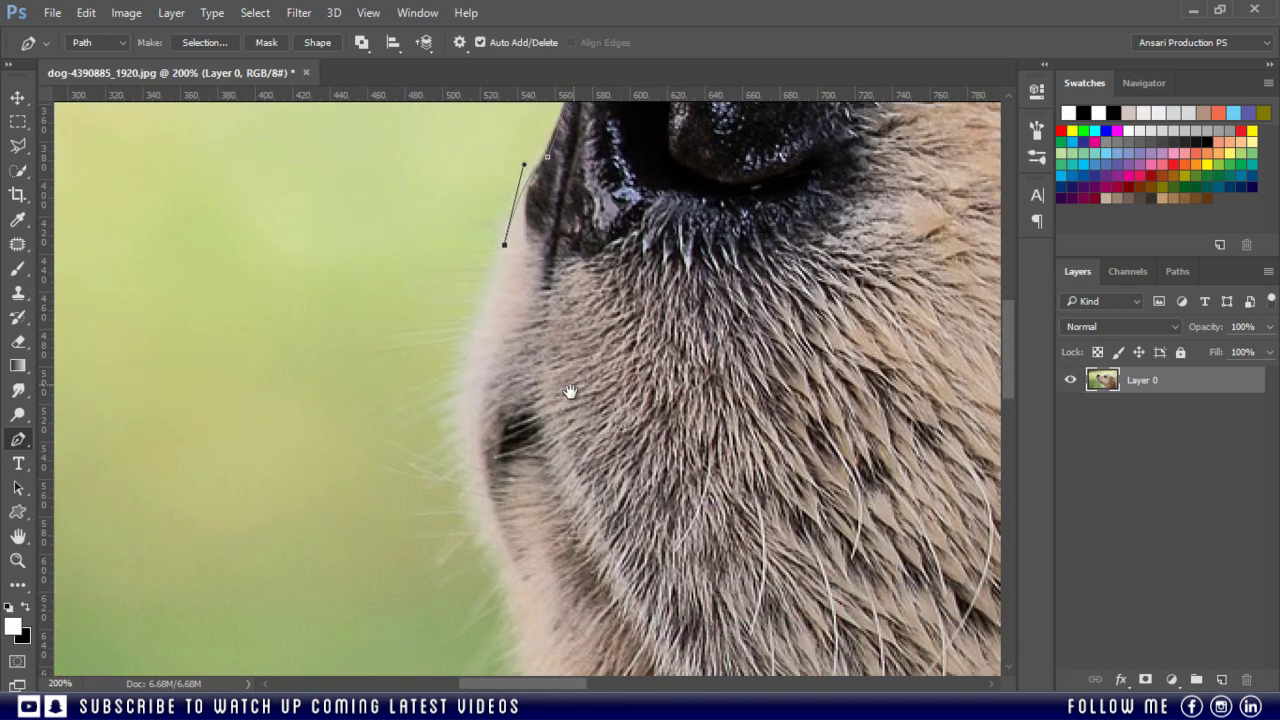
# Trace the Pen path down the front of the muzzle, around the chin and onto the lower jaw
pyautogui.moveTo(461, 469); pyautogui.dragTo(379, 305)
pyautogui.keyDown('alt'); pyautogui.click(461, 469); pyautogui.keyUp('alt')
pyautogui.moveTo(446, 486); pyautogui.dragTo(467, 549)
pyautogui.keyDown('alt'); pyautogui.click(446, 486); pyautogui.keyUp('alt')
pyautogui.hotkey('ctrl', '-')
pyautogui.moveTo(565, 530); pyautogui.dragTo(653, 578)
pyautogui.keyDown('alt'); pyautogui.click(565, 530); pyautogui.keyUp('alt')
pyautogui.hotkey('ctrl', '+')
pyautogui.moveTo(740, 617); pyautogui.dragTo(537, 266)
pyautogui.moveTo(707, 480); pyautogui.dragTo(887, 561)
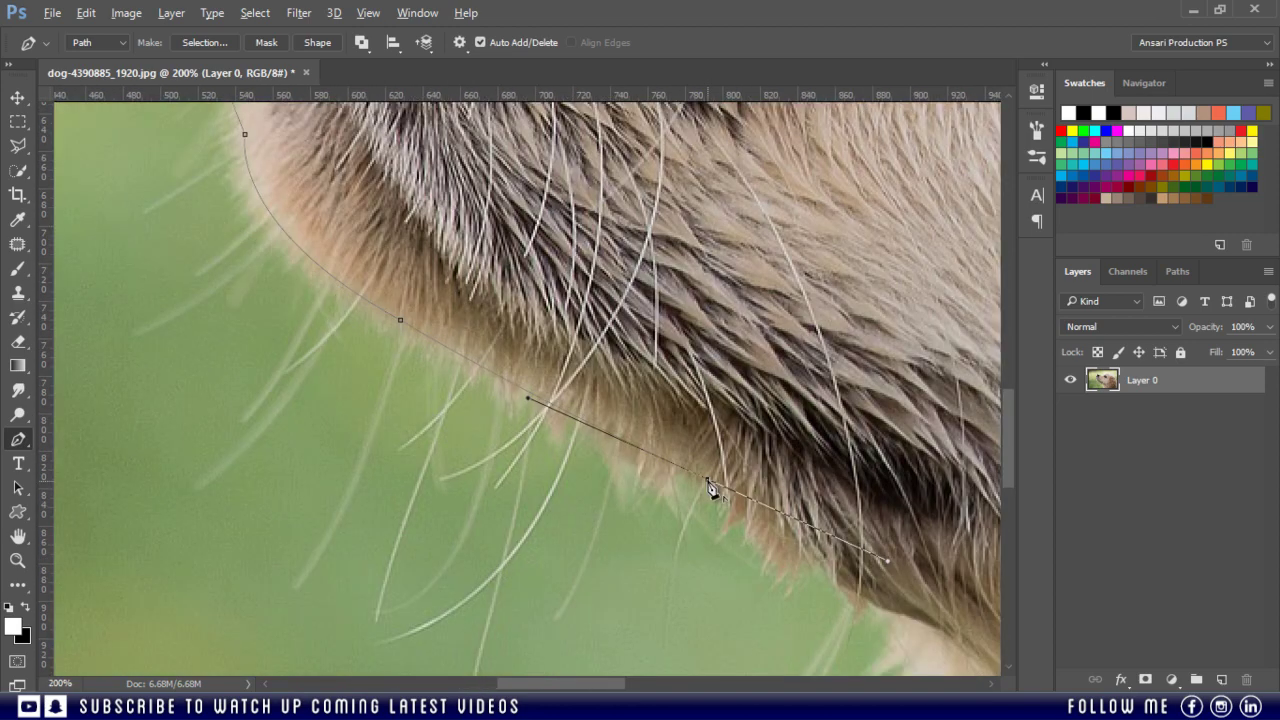
# Continue the Pen path along the rest of the lower jaw to where it meets the throat
pyautogui.keyDown('alt'); pyautogui.click(707, 480); pyautogui.keyUp('alt')
pyautogui.hotkey('ctrl', '-')
pyautogui.click(660, 467)
pyautogui.moveTo(712, 501); pyautogui.dragTo(745, 518)
pyautogui.keyDown('alt'); pyautogui.click(712, 501); pyautogui.keyUp('alt')
pyautogui.moveTo(814, 602); pyautogui.dragTo(629, 346)
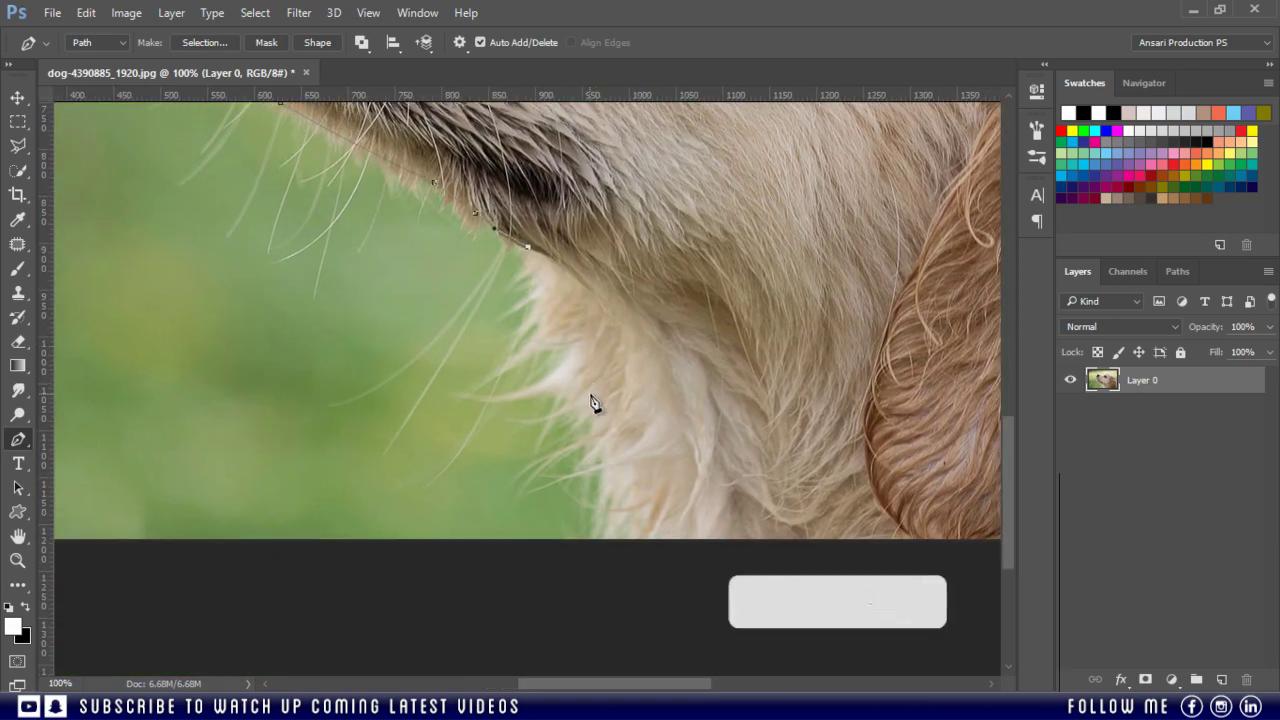
# Trace the Pen path down the front of the dog's neck, slightly inside the fur, past the image's lower edge
pyautogui.moveTo(576, 325); pyautogui.dragTo(624, 365)
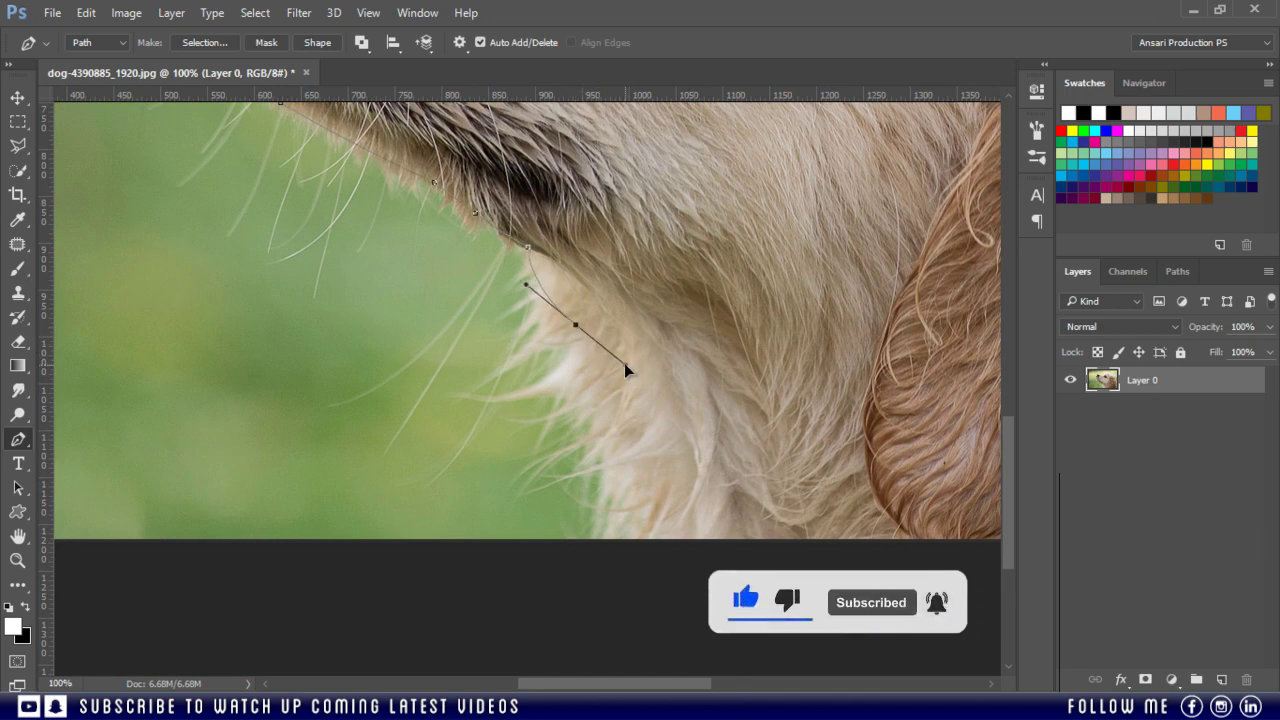
pyautogui.keyDown('alt'); pyautogui.click(575, 324); pyautogui.keyUp('alt')
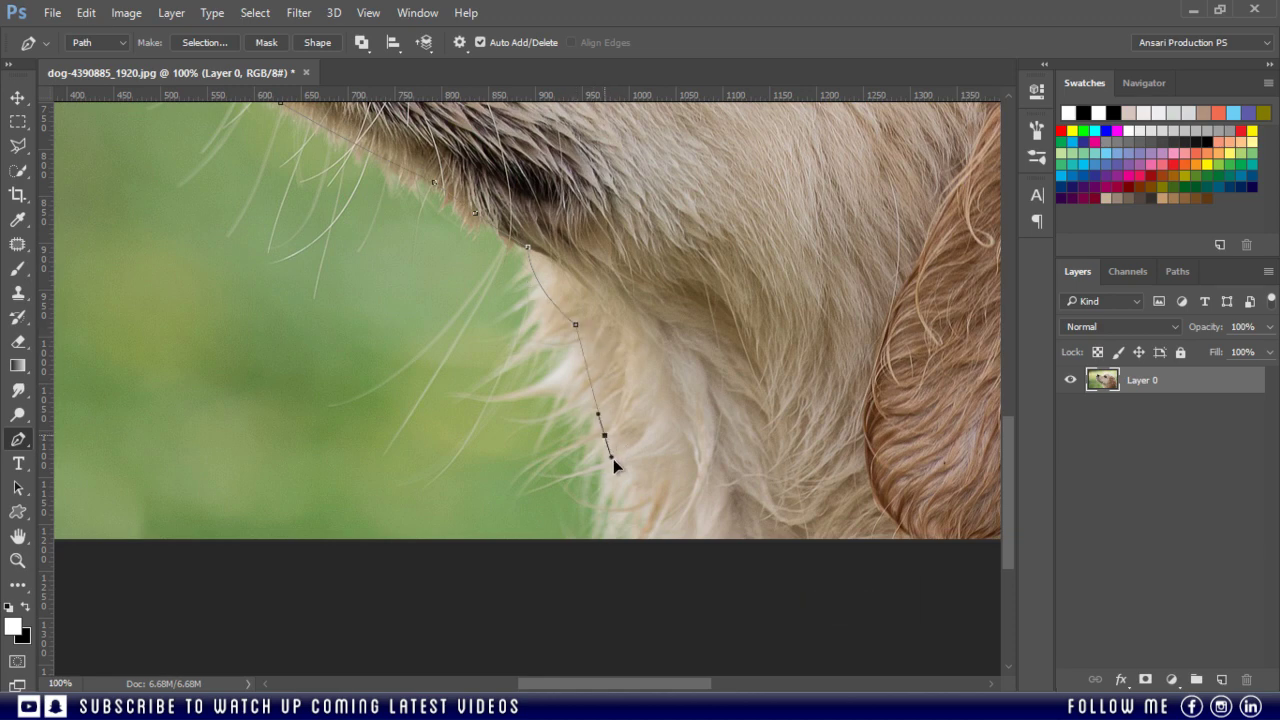
pyautogui.moveTo(613, 459); pyautogui.dragTo(635, 474)
pyautogui.keyDown('alt'); pyautogui.click(604, 435); pyautogui.keyUp('alt')
pyautogui.moveTo(663, 540); pyautogui.dragTo(714, 607)
pyautogui.click(664, 547)
# Close the path at its starting point by routing it outside the image's lower-right corner
pyautogui.moveTo(710, 683); pyautogui.dragTo(855, 683)
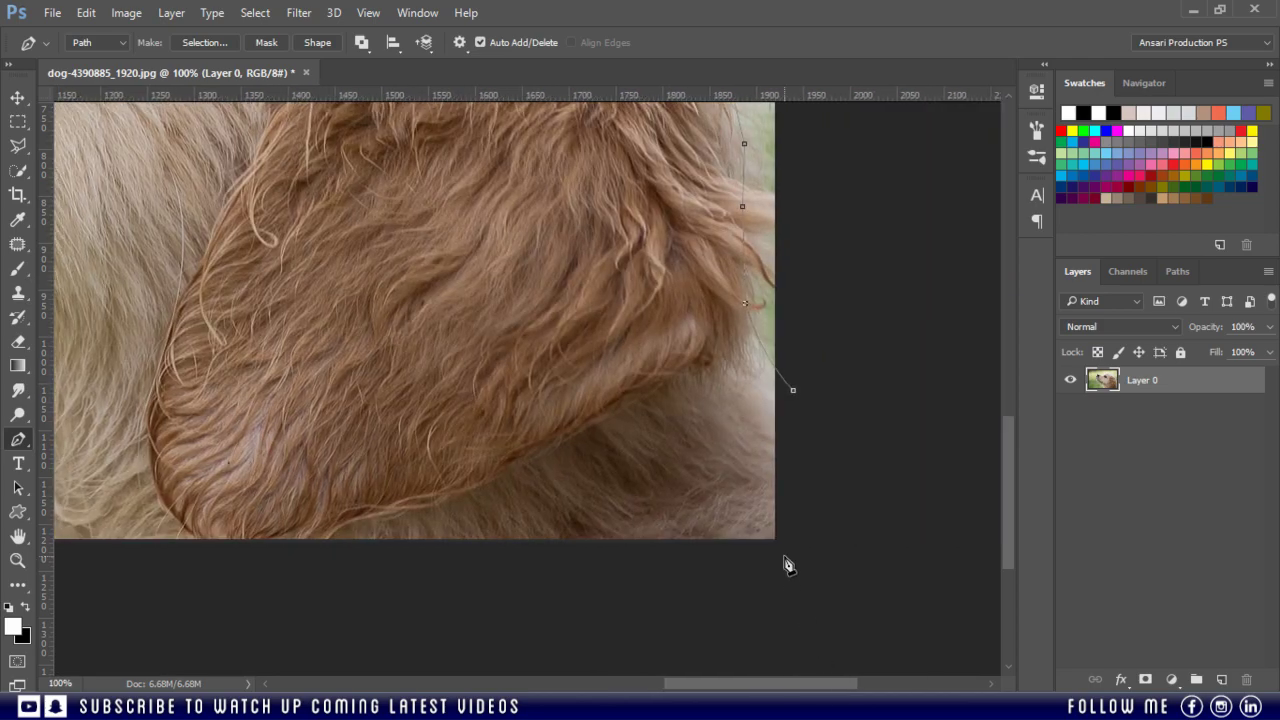
pyautogui.click(785, 548)
pyautogui.click(797, 396)
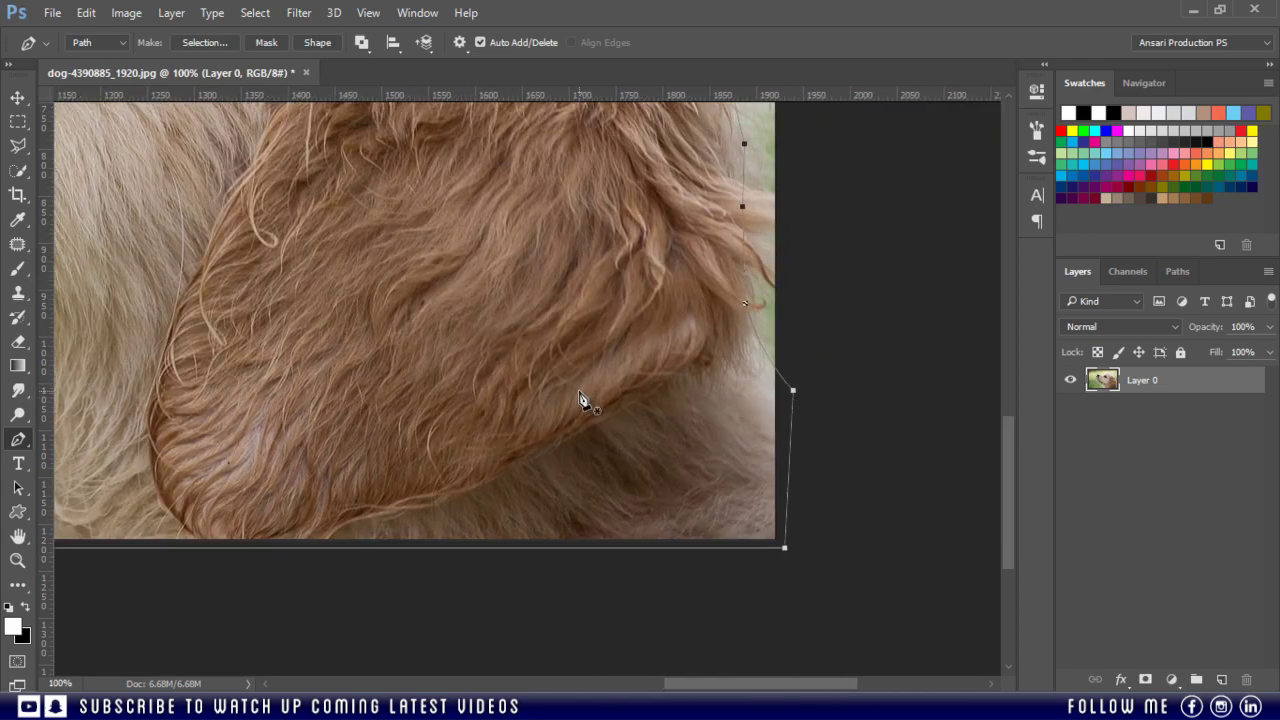
# Make a new selection from the dog path with a feather radius of 1 pixel
pyautogui.rightClick(578, 390)
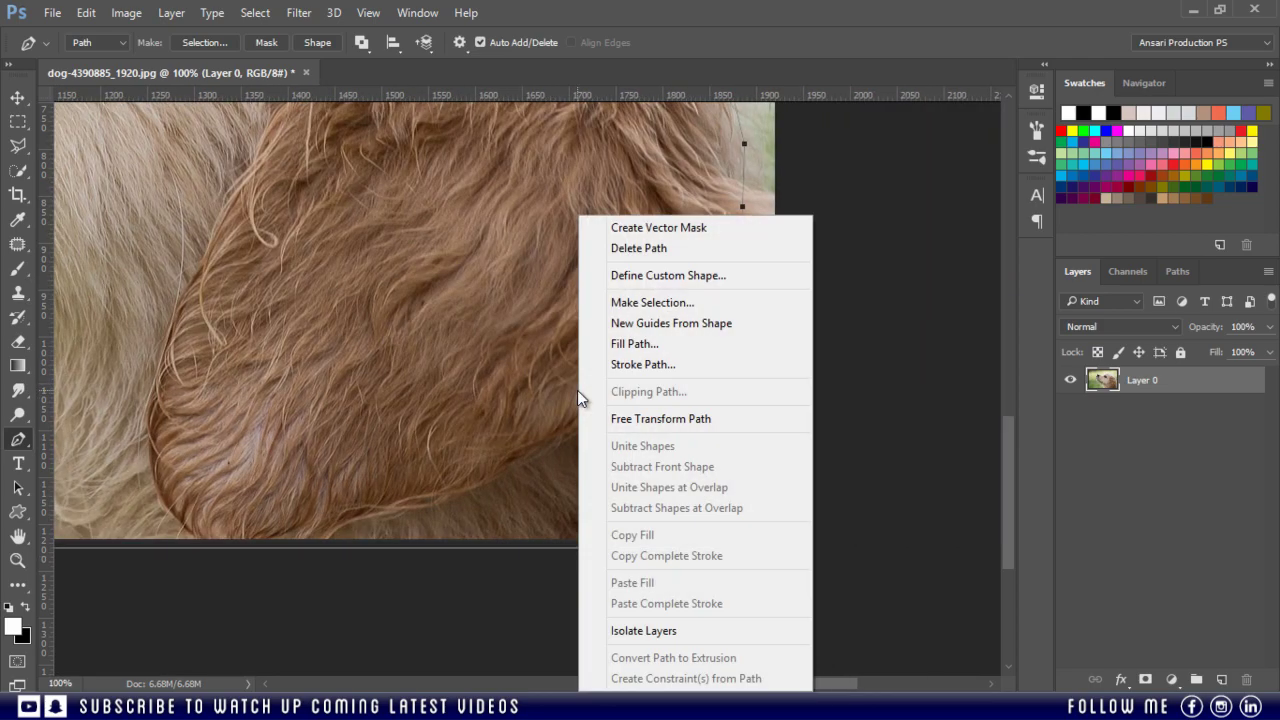
pyautogui.click(664, 307)
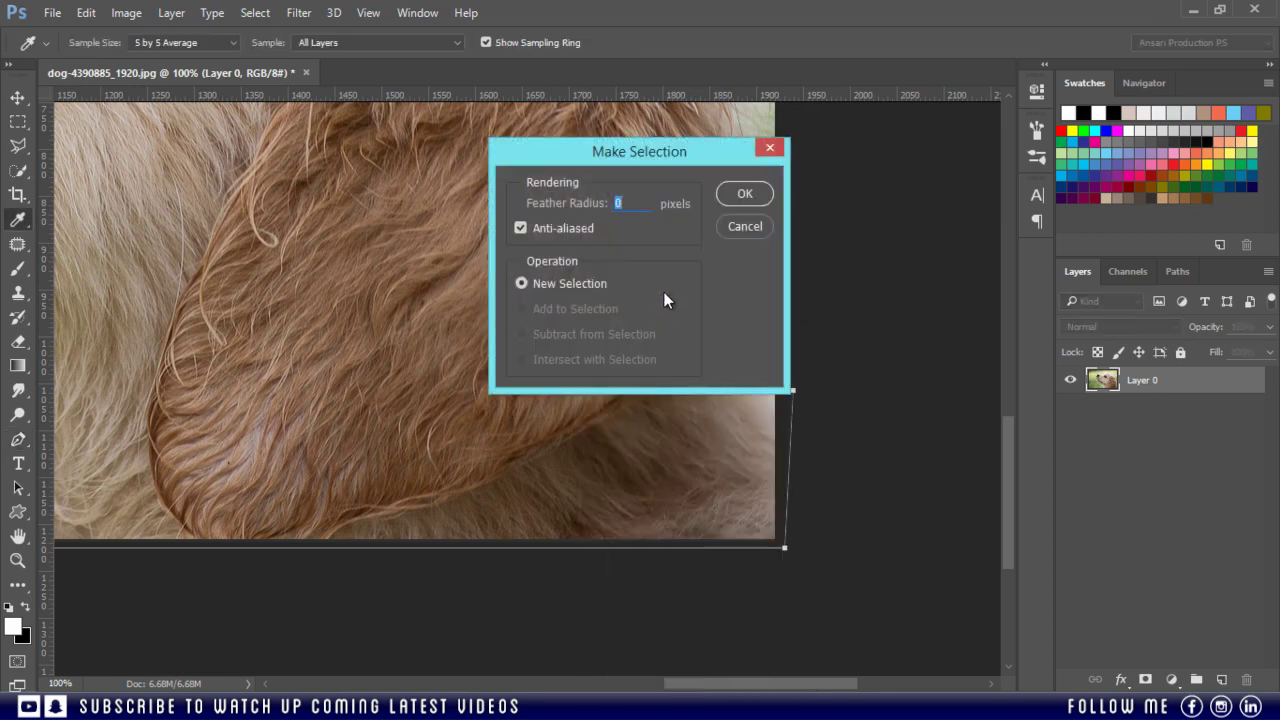
pyautogui.write('1')
pyautogui.click(727, 195)
# Copy the selected dog onto its own layer and hide Layer 0
pyautogui.hotkey('ctrl', 'j')
pyautogui.scroll(-1, 727, 195)
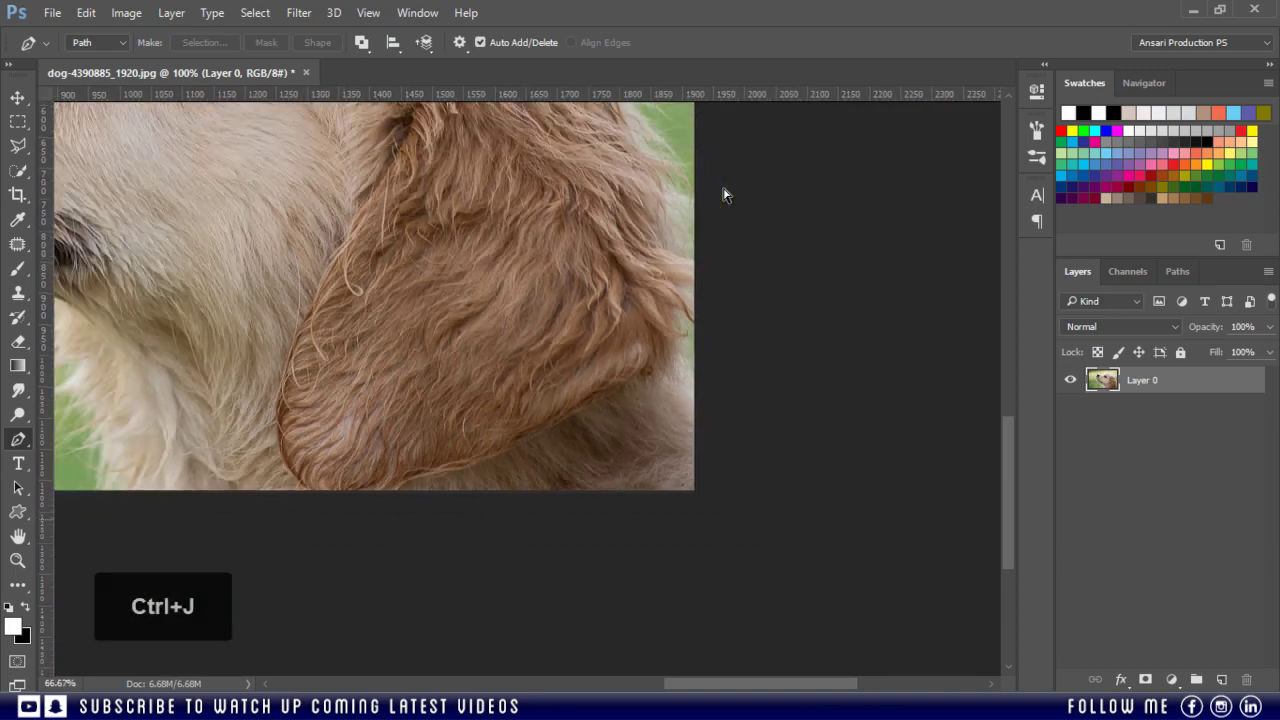
pyautogui.scroll(-3, 727, 195)
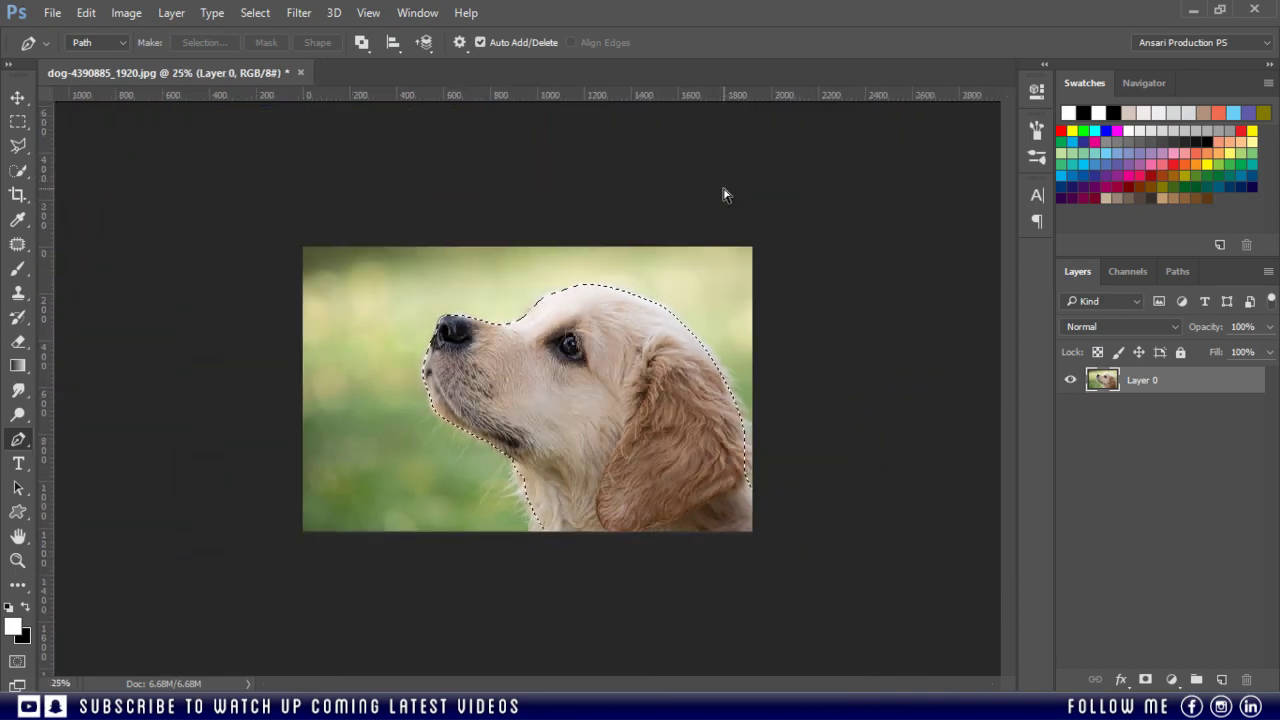
pyautogui.hotkey('ctrl', 'j')
pyautogui.press('v')
pyautogui.click(1070, 406)
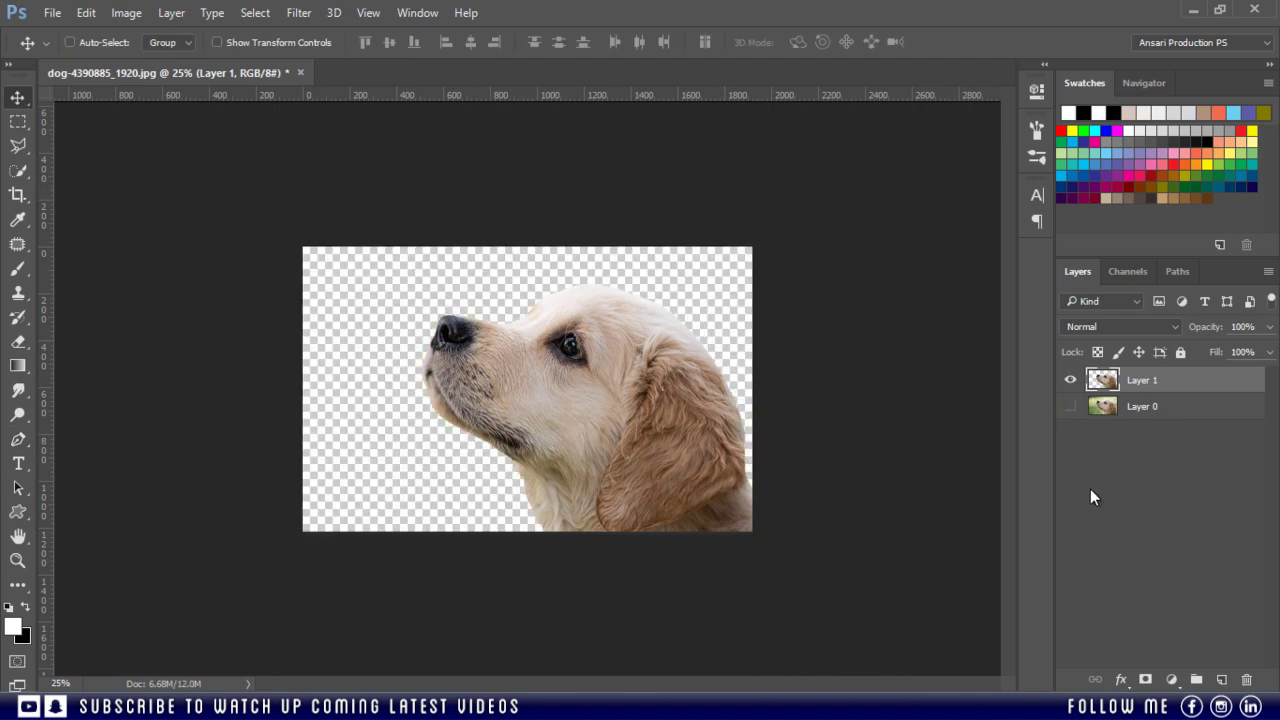
# Add a new layer beneath Layer 0 and fill it with the black background color
pyautogui.click(1214, 408)
pyautogui.click(1221, 680)
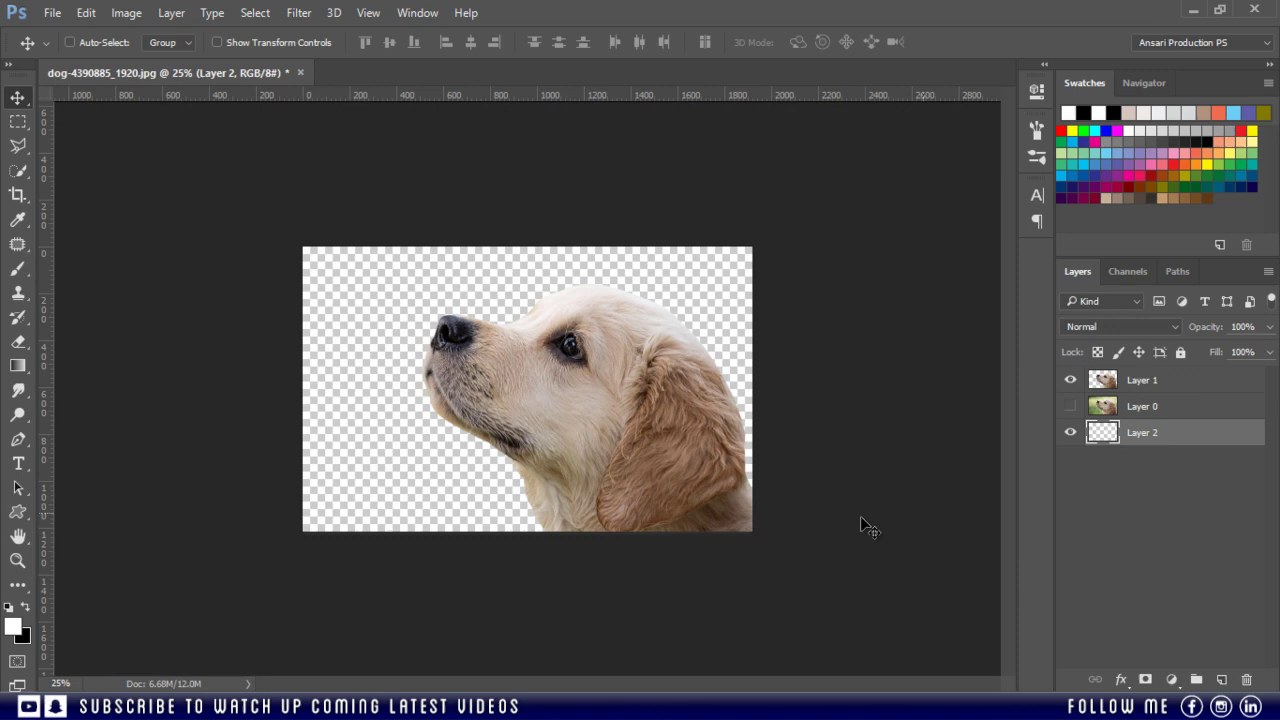
pyautogui.hotkey('ctrl', 'BackSpace')
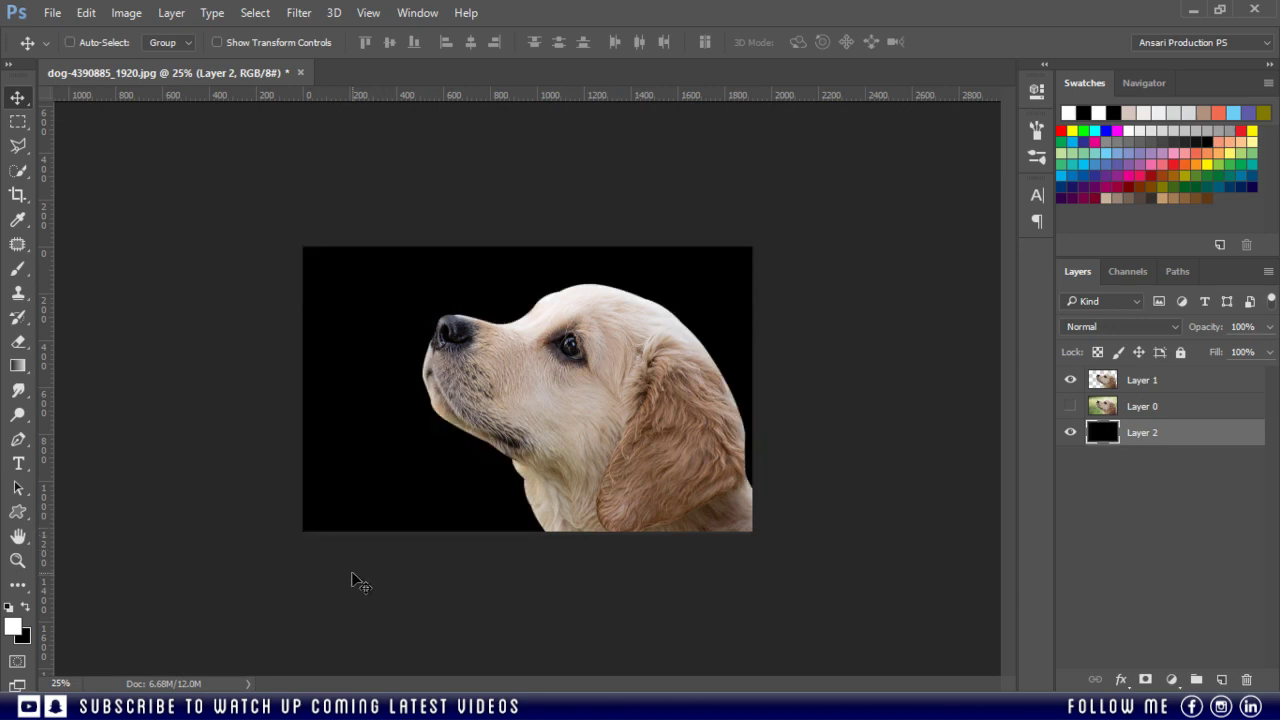
# Duplicate the cut-out dog layer, Layer 1, and hide the copy
pyautogui.hotkey('ctrl', '+')
pyautogui.hotkey('ctrl', '+')
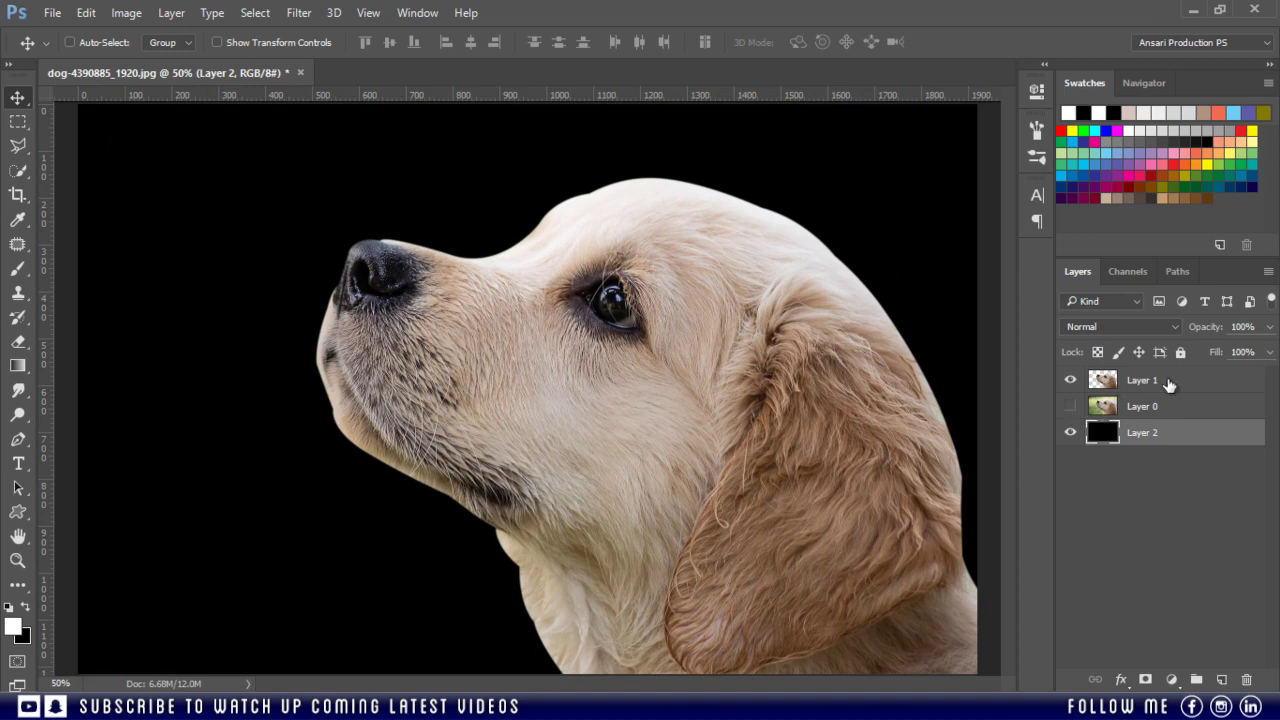
pyautogui.click(1169, 383)
pyautogui.moveTo(1202, 381); pyautogui.dragTo(1221, 679)
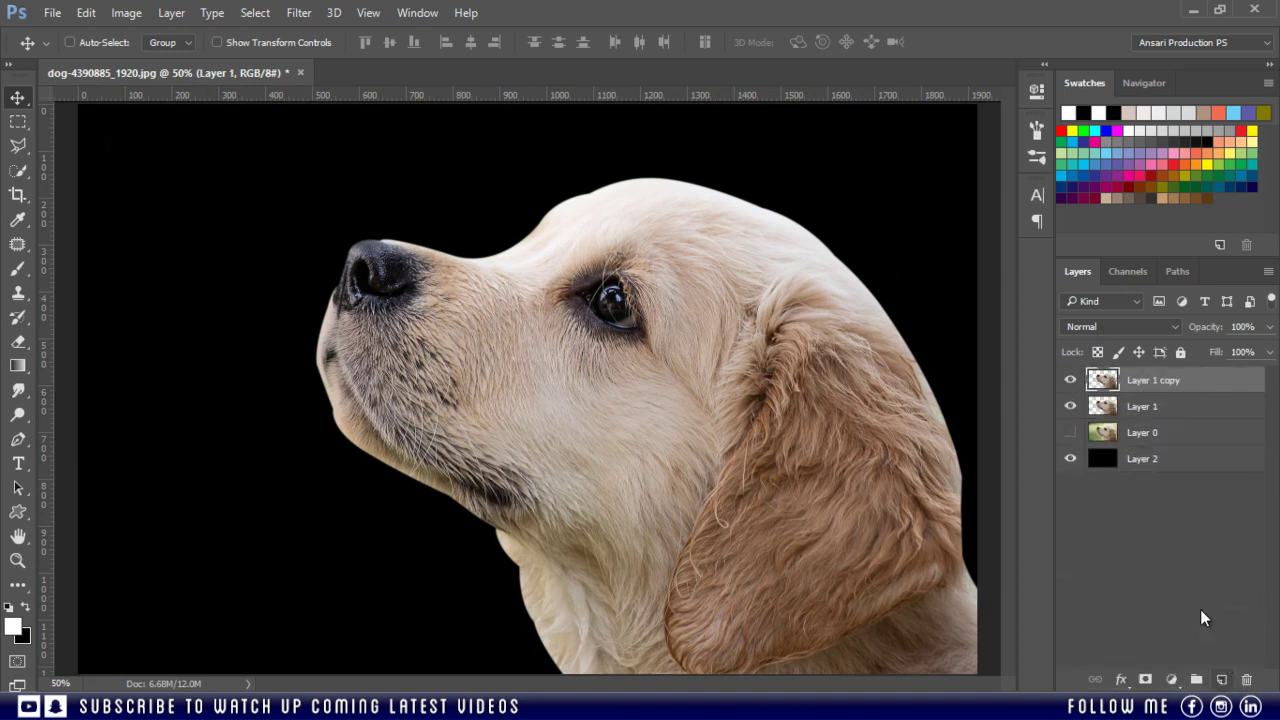
pyautogui.click(1071, 382)
# Show the original photo layer, Layer 0, and lower its opacity to 39%
pyautogui.click(1158, 407)
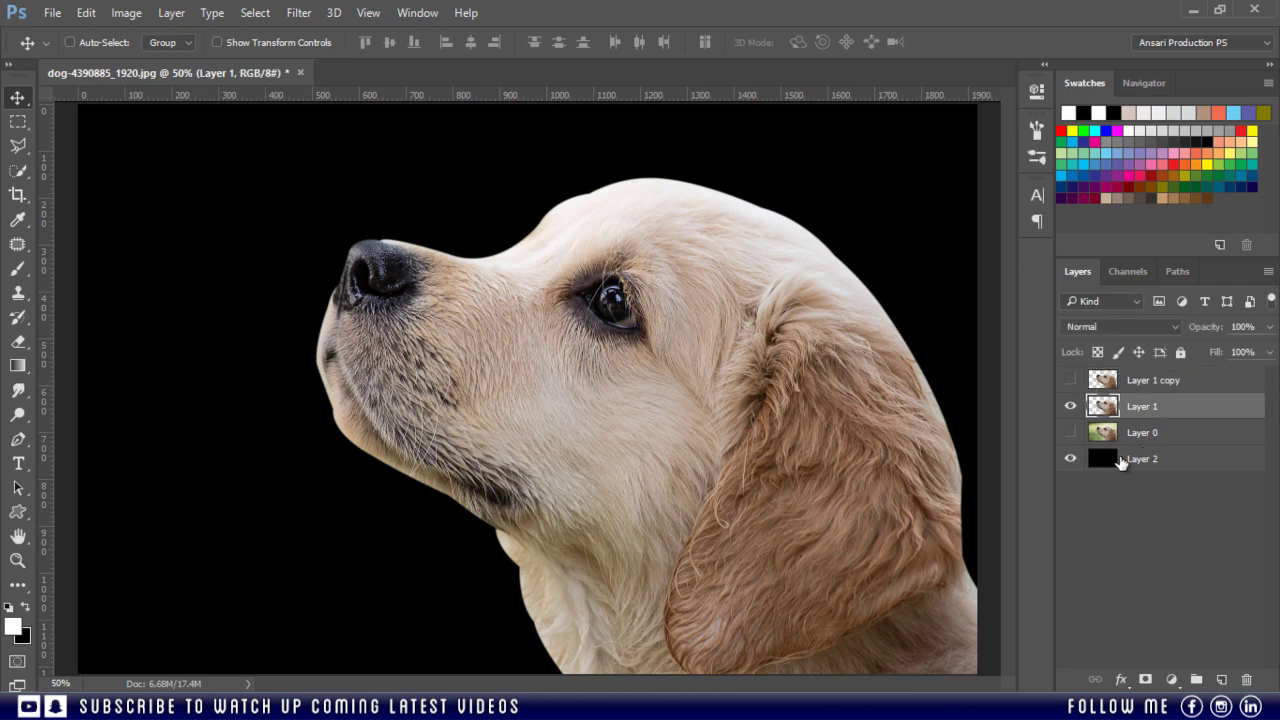
pyautogui.click(1070, 433)
pyautogui.click(1182, 440)
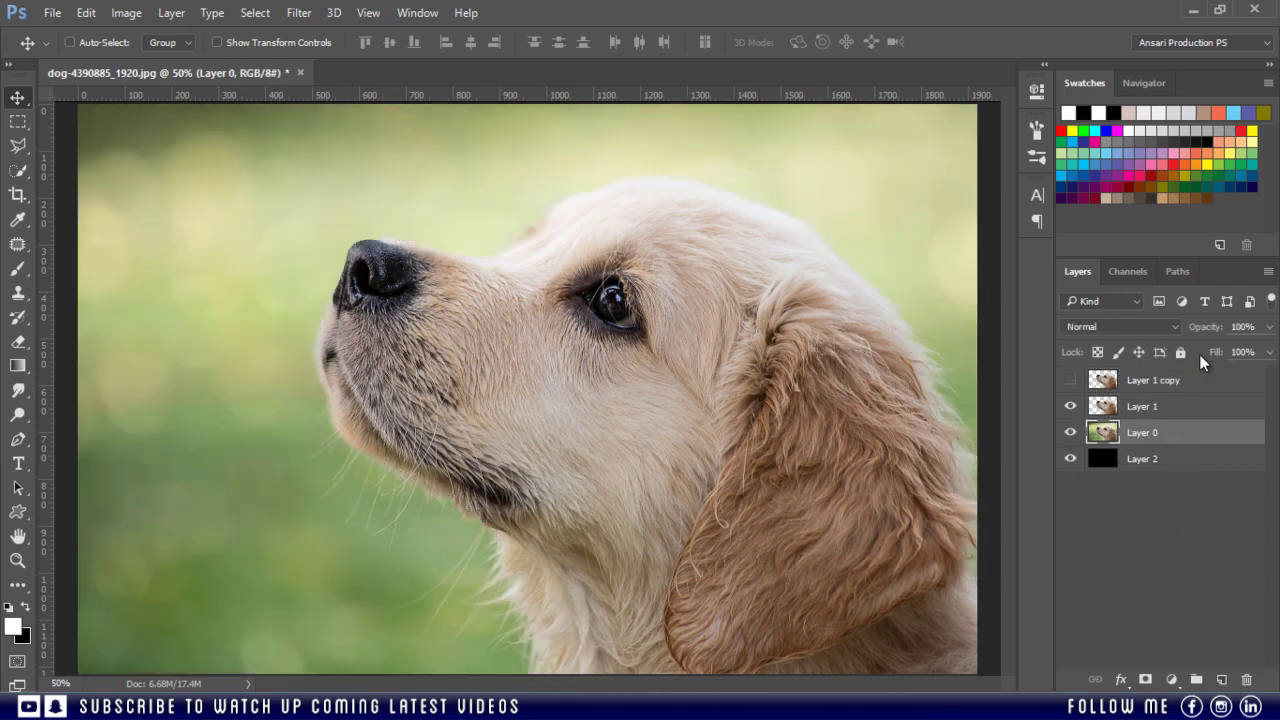
pyautogui.click(1268, 334)
pyautogui.moveTo(1268, 351); pyautogui.dragTo(1252, 354)
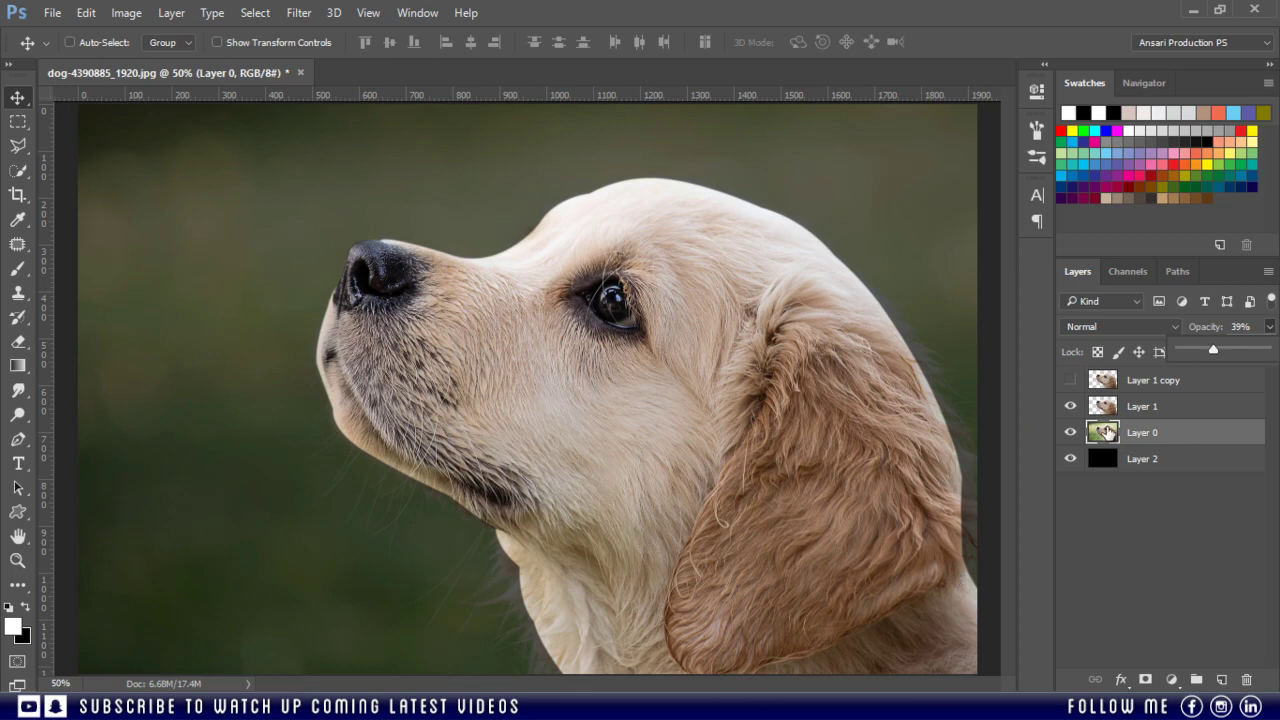
# Set up the Smudge tool on Layer 1 with the 15 px spatter brush tip
pyautogui.click(1212, 407)
pyautogui.click(1196, 412)
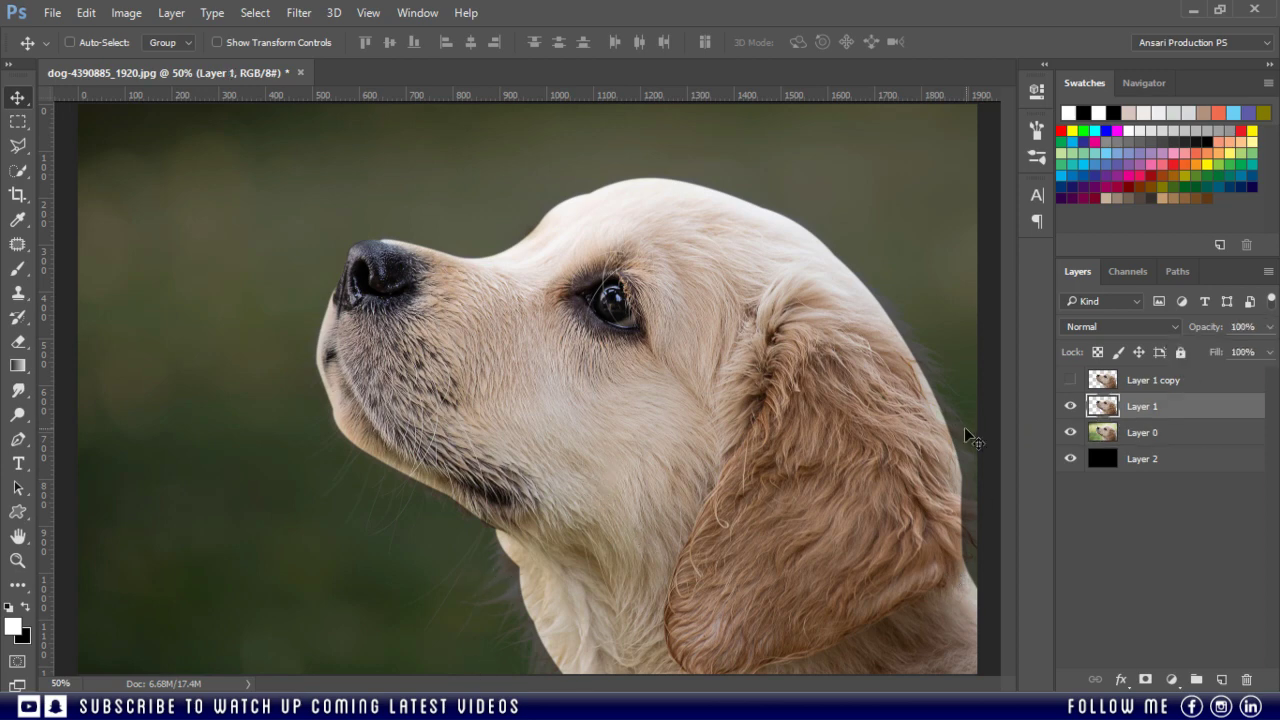
pyautogui.click(19, 392)
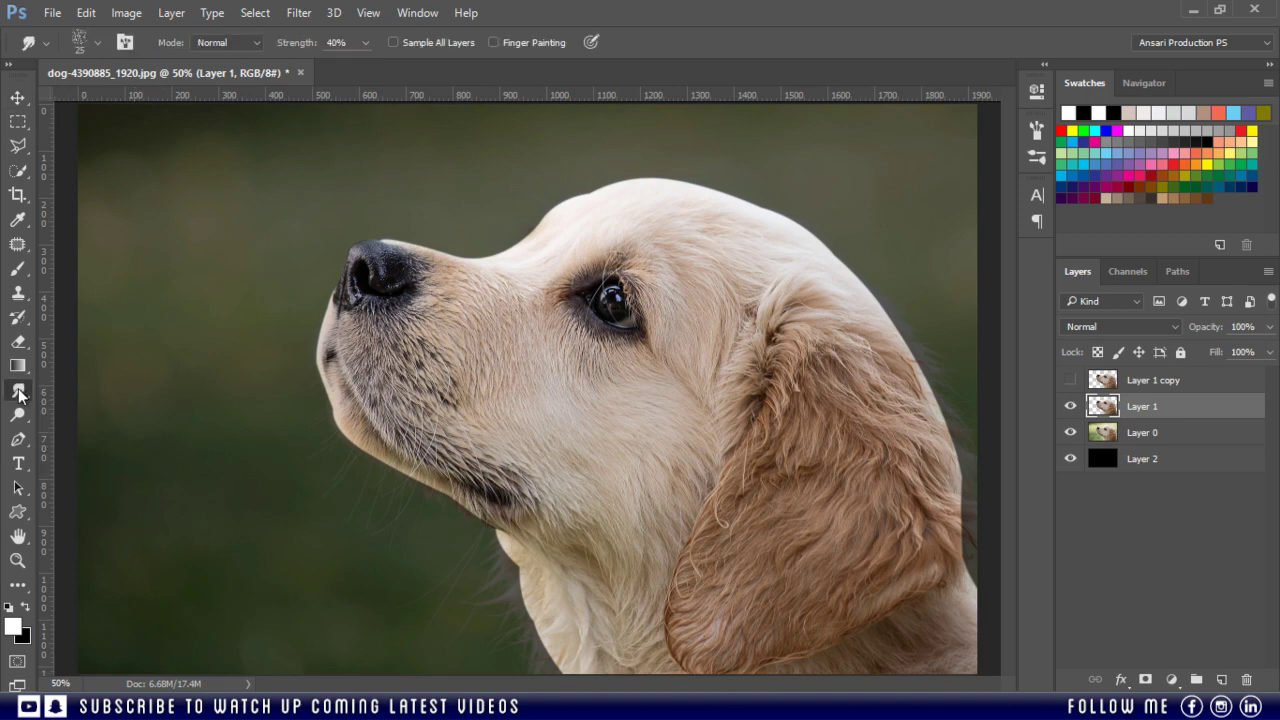
pyautogui.rightClick(304, 452)
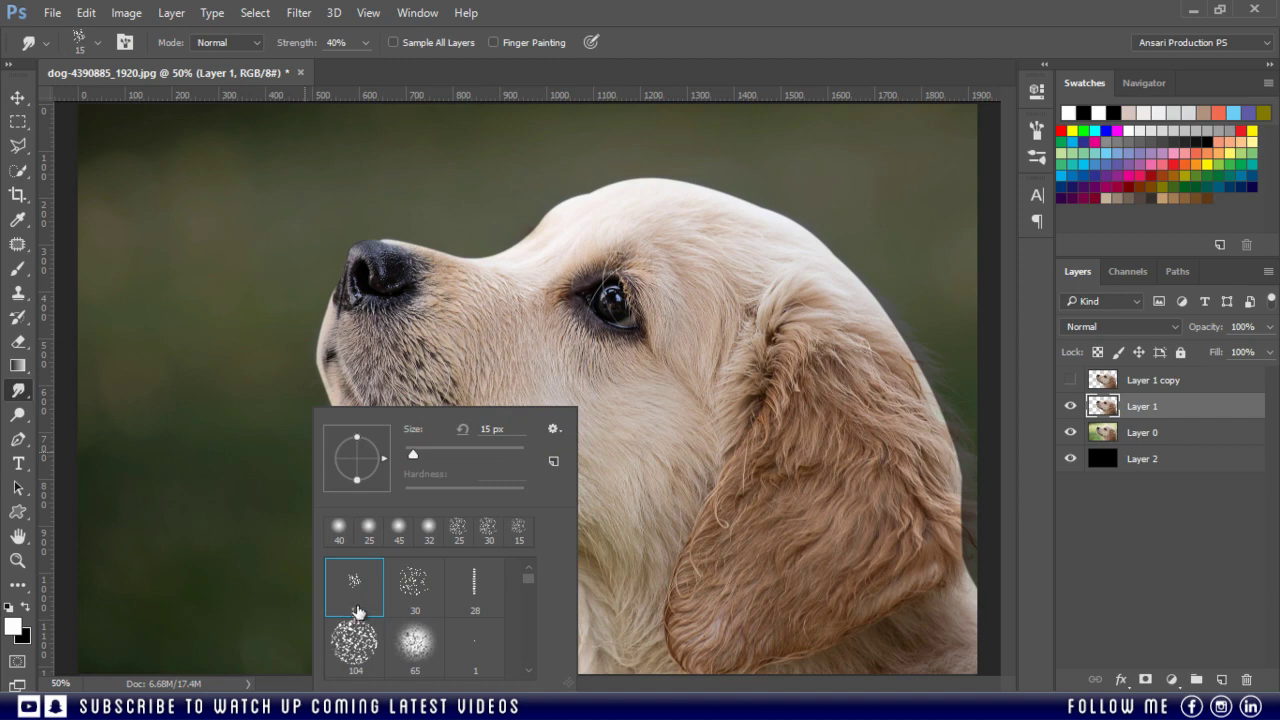
pyautogui.doubleClick(365, 584)
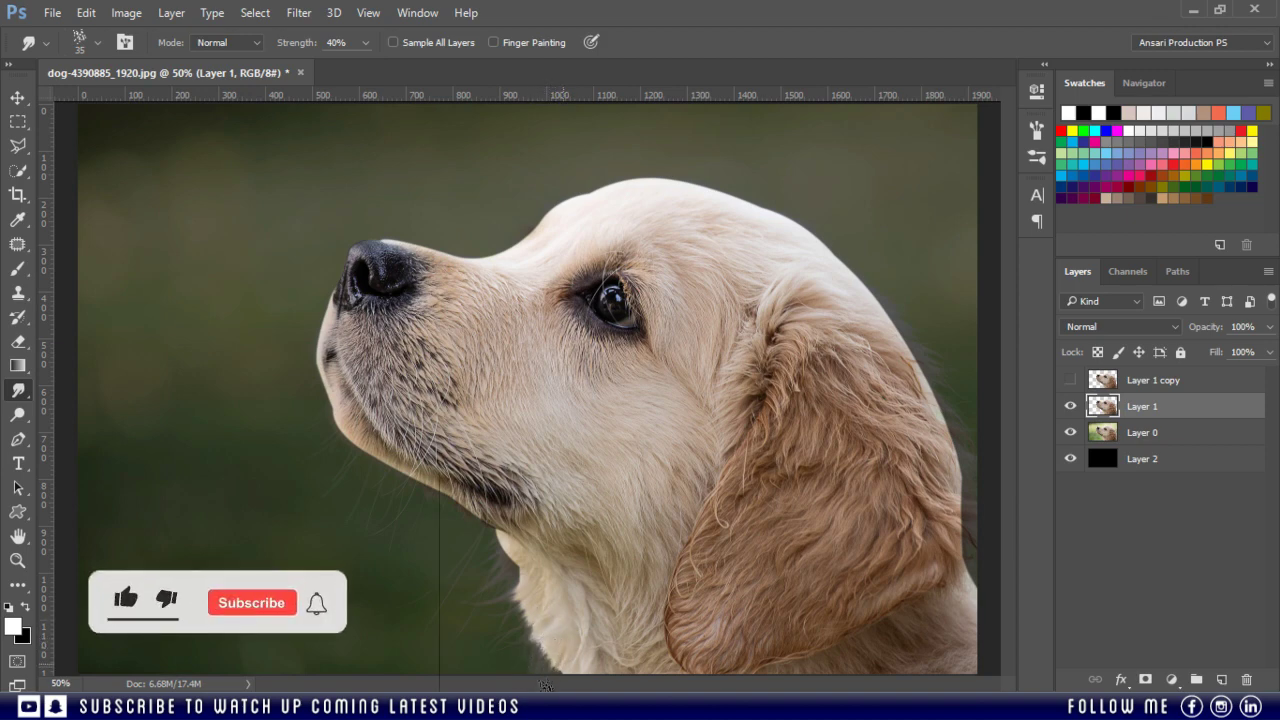
# Smudge the cutout's neck and chest edge outward into fur strands, using the spatter brush at up to 45 px
pyautogui.press('[')
pyautogui.press('[')
pyautogui.press('[')
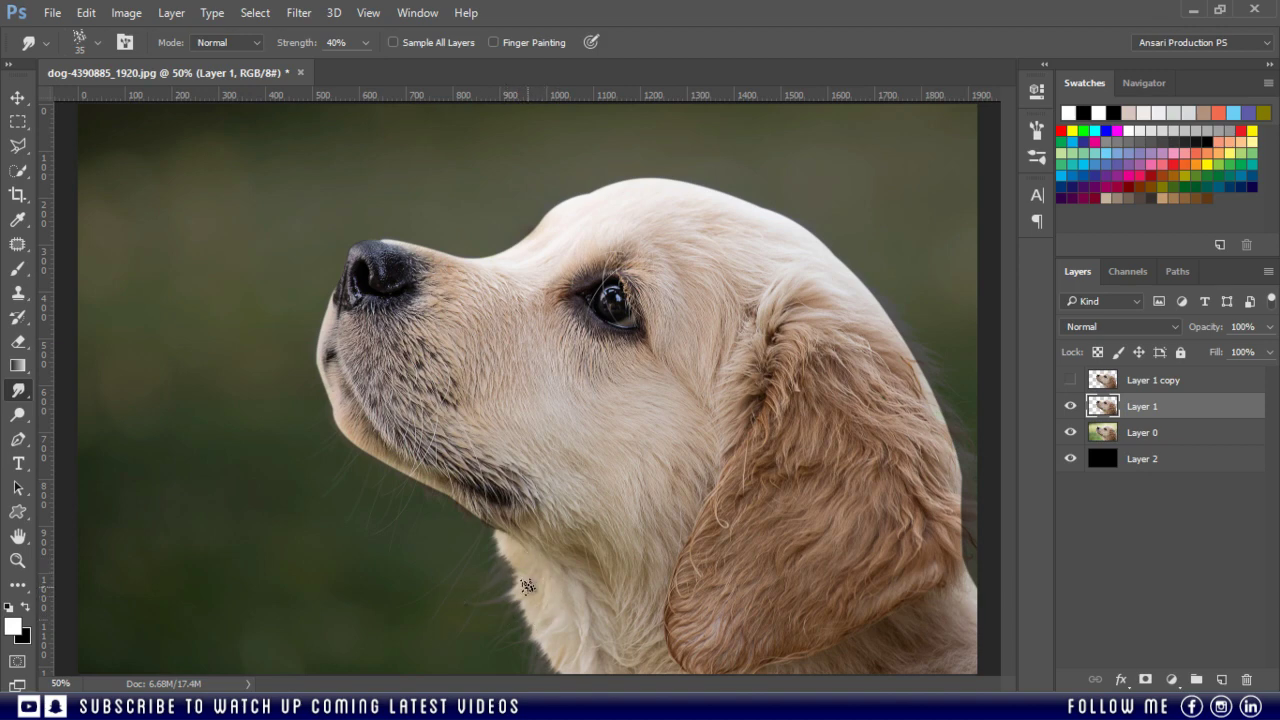
pyautogui.rightClick(527, 586)
pyautogui.doubleClick(632, 588)
pyautogui.press(']')
pyautogui.press(']')
pyautogui.press(']')
pyautogui.moveTo(568, 631)
pyautogui.mouseDown()
pyautogui.moveTo(478, 631)
pyautogui.moveTo(551, 614)
pyautogui.mouseUp()
pyautogui.moveTo(548, 660)
pyautogui.mouseDown()
pyautogui.moveTo(499, 588)
pyautogui.moveTo(487, 603)
pyautogui.mouseUp()
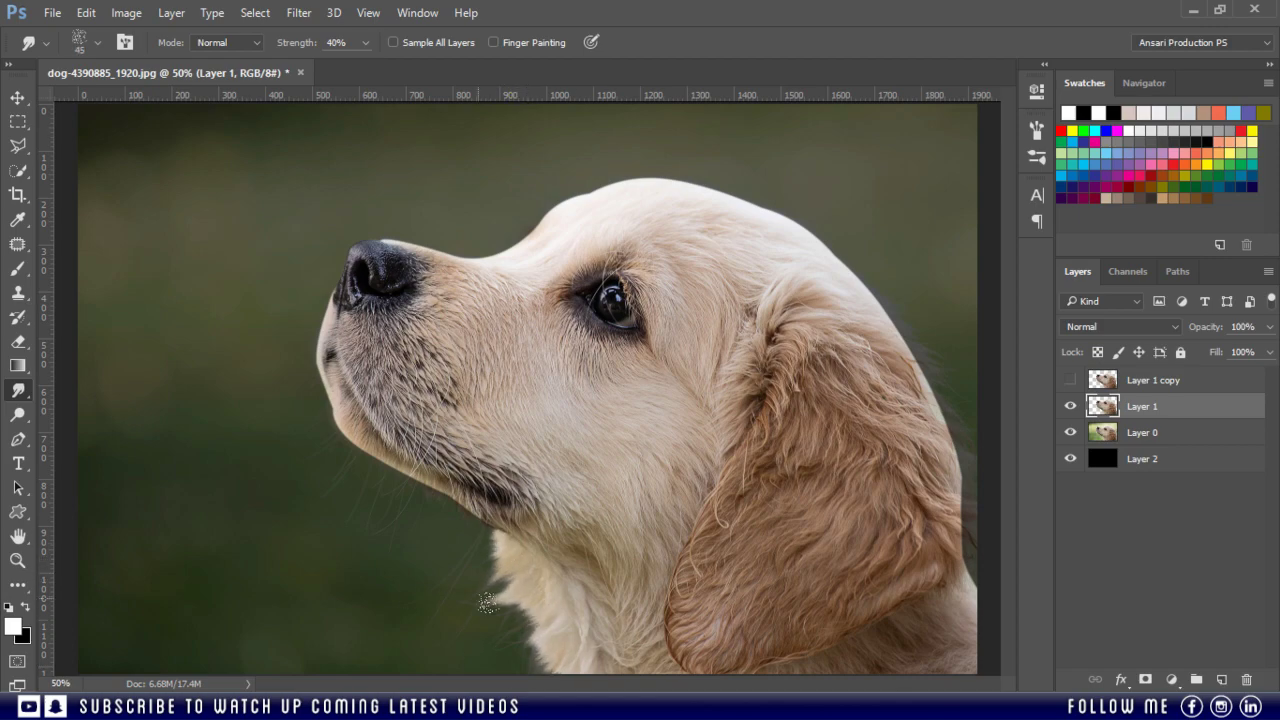
# Smudge the chin and lower jaw edge outward into short fur with the brush at 20 to 30 px
pyautogui.hotkey('ctrl', '+')
pyautogui.hotkey('ctrl', '+')
pyautogui.moveTo(302, 614); pyautogui.dragTo(377, 460)
pyautogui.press('[')
pyautogui.press('[')
pyautogui.press('[')
pyautogui.press('[')
pyautogui.press('[')
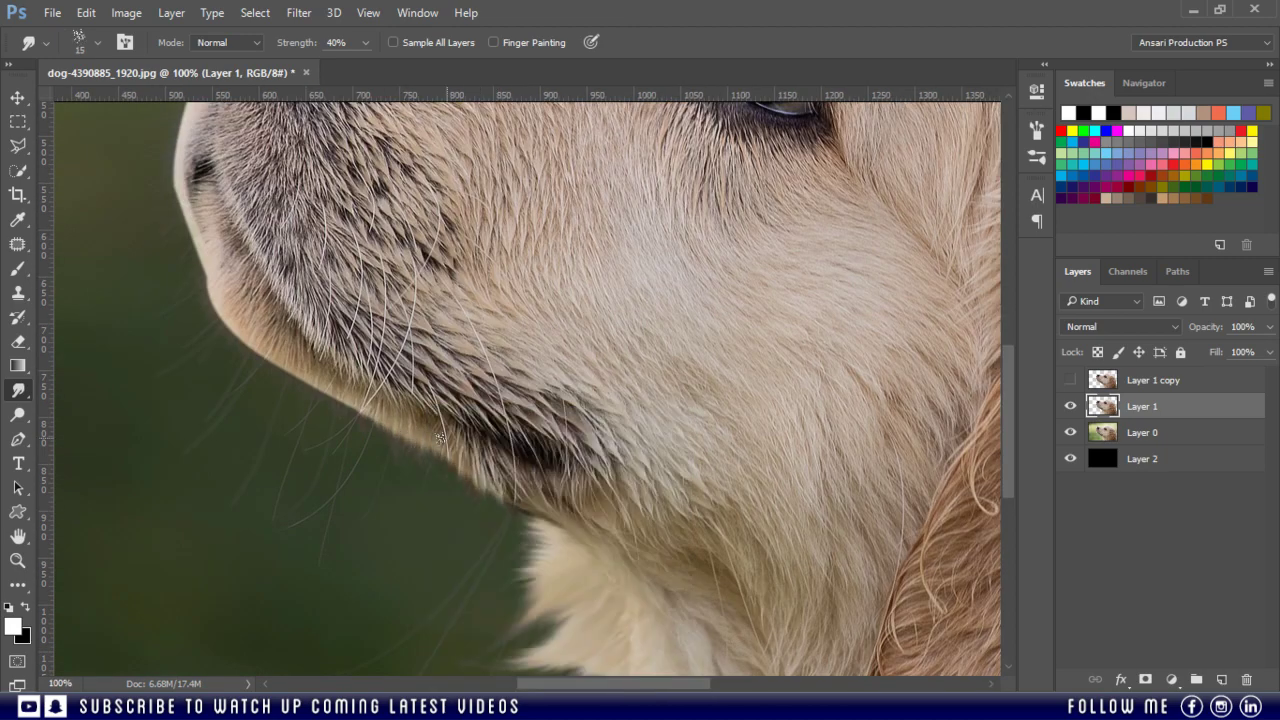
pyautogui.press(']')
pyautogui.moveTo(249, 337)
pyautogui.mouseDown()
pyautogui.moveTo(365, 393)
pyautogui.moveTo(293, 379)
pyautogui.moveTo(211, 280)
pyautogui.moveTo(396, 428)
pyautogui.mouseUp()
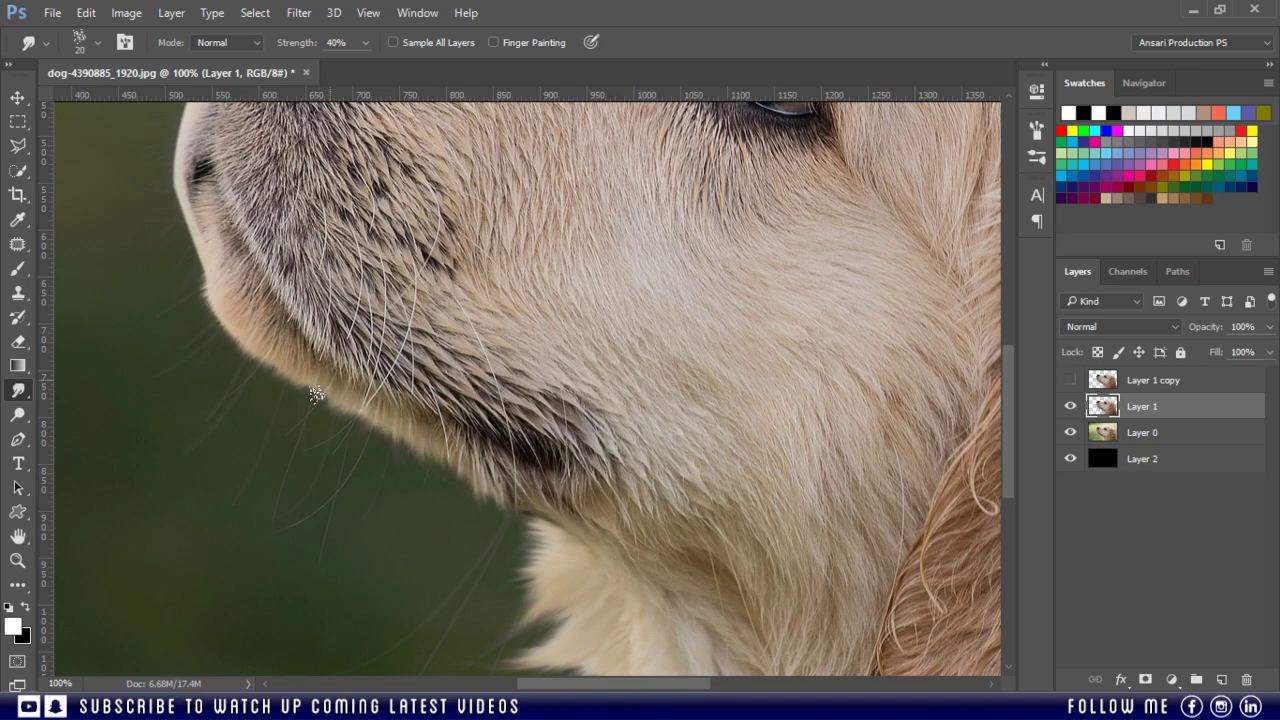
pyautogui.press(']')
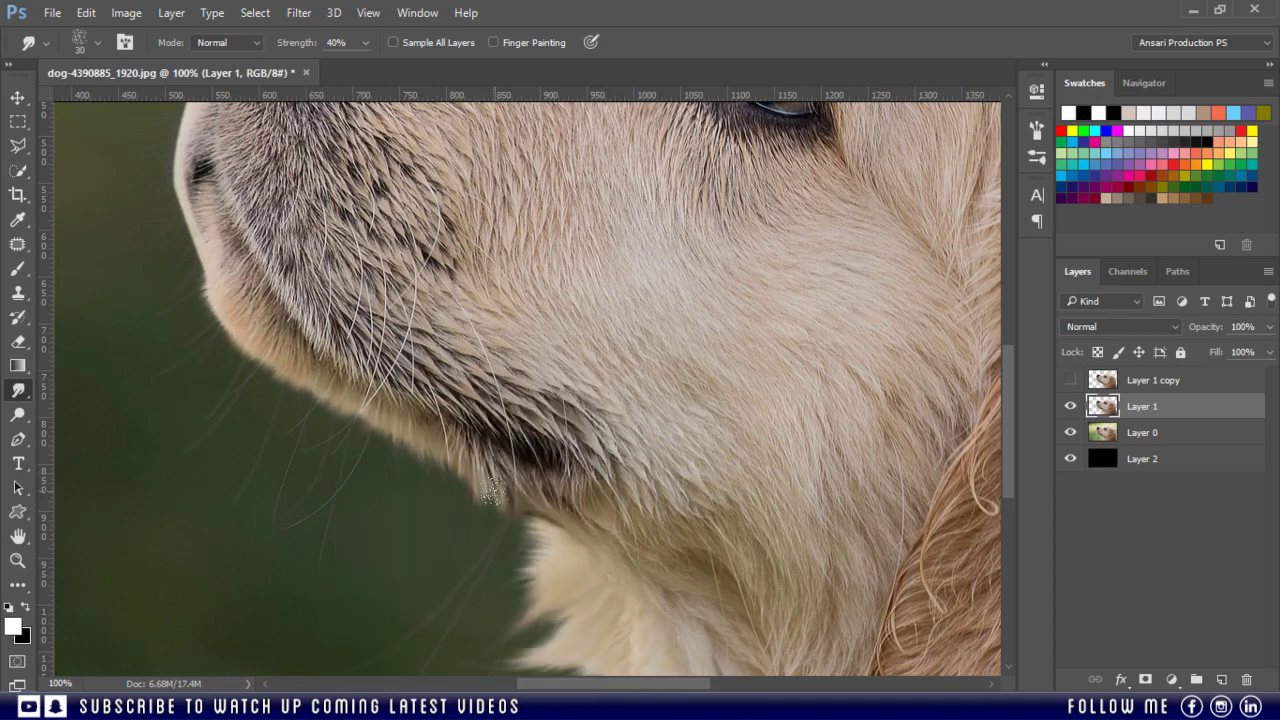
# Smudge the cutout's edge along the top of the nose and muzzle outward into short fur with the brush at about 9 px
pyautogui.moveTo(374, 227)
pyautogui.mouseDown()
pyautogui.moveTo(316, 547)
pyautogui.moveTo(226, 564)
pyautogui.mouseUp()
pyautogui.press('[')
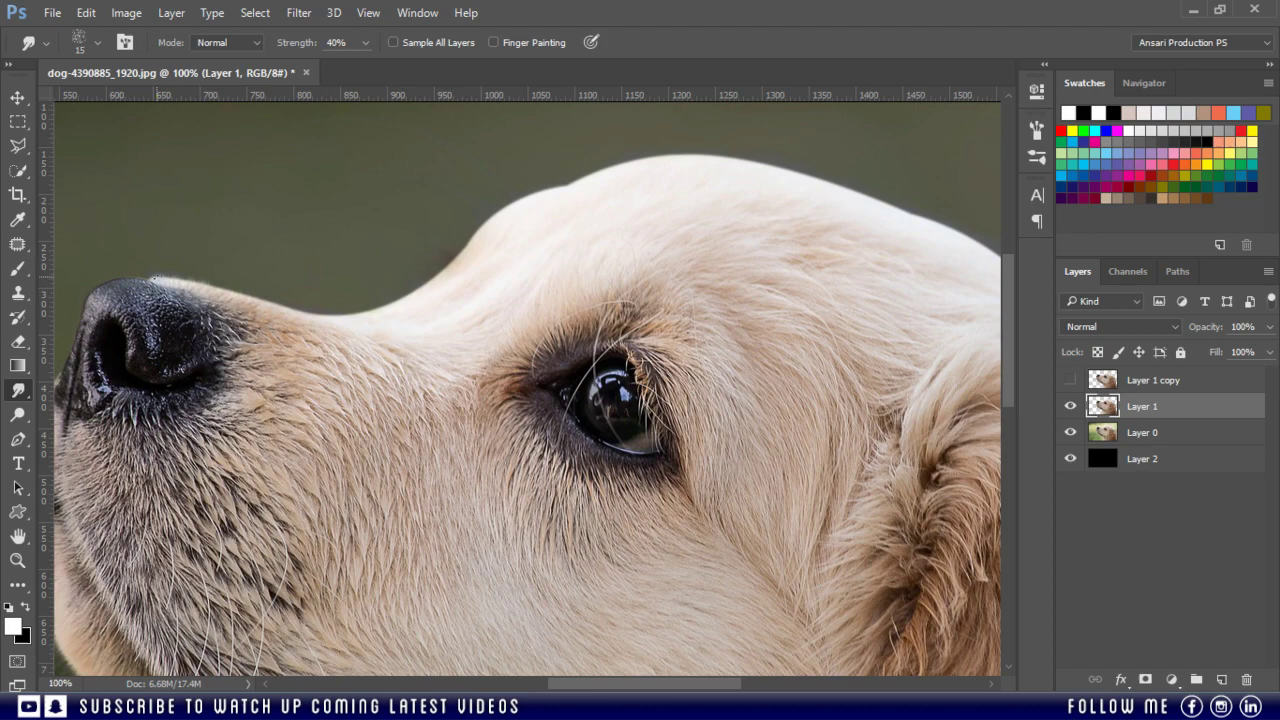
pyautogui.hotkey('ctrl', '+')
pyautogui.moveTo(240, 277); pyautogui.dragTo(570, 466)
pyautogui.press('[')
pyautogui.press('[')
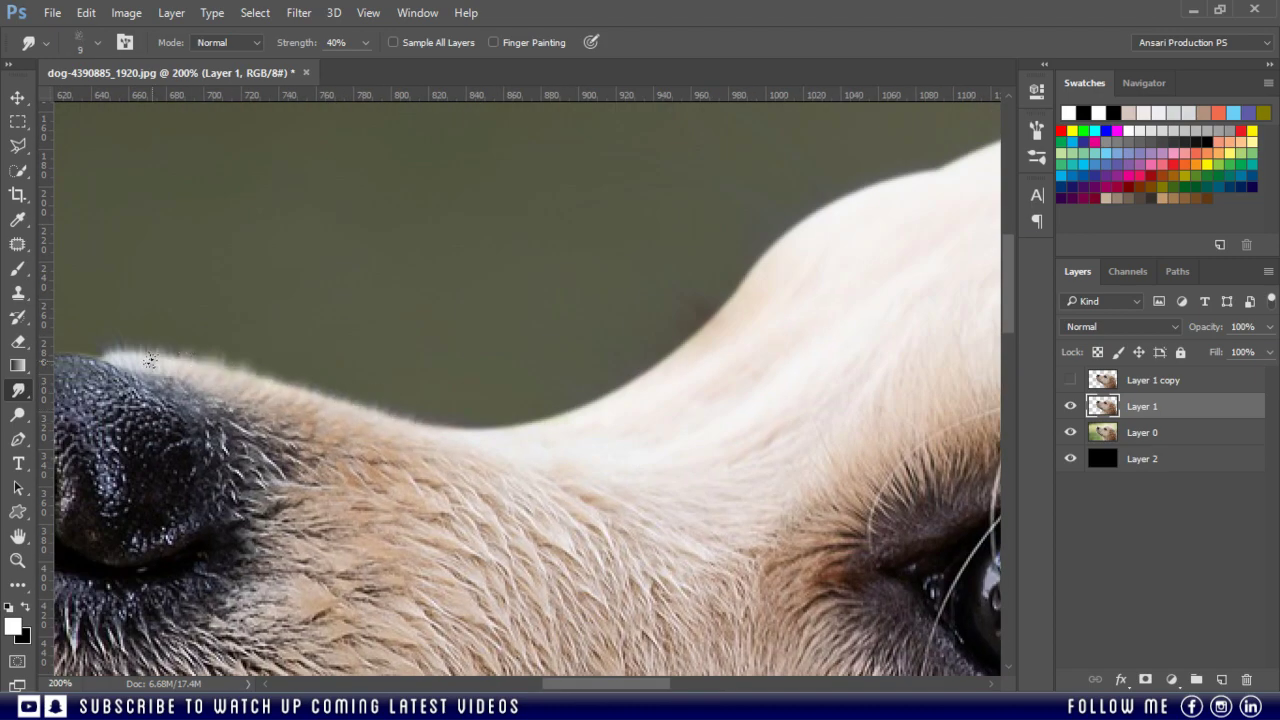
pyautogui.moveTo(588, 406)
pyautogui.mouseDown()
pyautogui.moveTo(246, 529)
pyautogui.moveTo(337, 486)
pyautogui.moveTo(480, 333)
pyautogui.moveTo(446, 336)
pyautogui.mouseUp()
pyautogui.press(']')
pyautogui.moveTo(417, 414)
pyautogui.mouseDown()
pyautogui.moveTo(392, 388)
pyautogui.moveTo(432, 348)
pyautogui.mouseUp()
# Smudge the forehead and crown edge into fine fur, enlarging the spatter brush to 15 px
pyautogui.moveTo(515, 330)
pyautogui.mouseDown()
pyautogui.moveTo(448, 318)
pyautogui.moveTo(591, 313)
pyautogui.moveTo(510, 329)
pyautogui.moveTo(706, 235)
pyautogui.moveTo(619, 290)
pyautogui.moveTo(670, 247)
pyautogui.moveTo(734, 250)
pyautogui.mouseUp()
pyautogui.press(']')
pyautogui.moveTo(562, 427); pyautogui.dragTo(3, 380)
pyautogui.moveTo(390, 201); pyautogui.dragTo(718, 303)
pyautogui.moveTo(262, 190)
pyautogui.mouseDown()
pyautogui.moveTo(470, 238)
pyautogui.moveTo(783, 353)
pyautogui.mouseUp()
pyautogui.moveTo(911, 443); pyautogui.dragTo(431, 243)
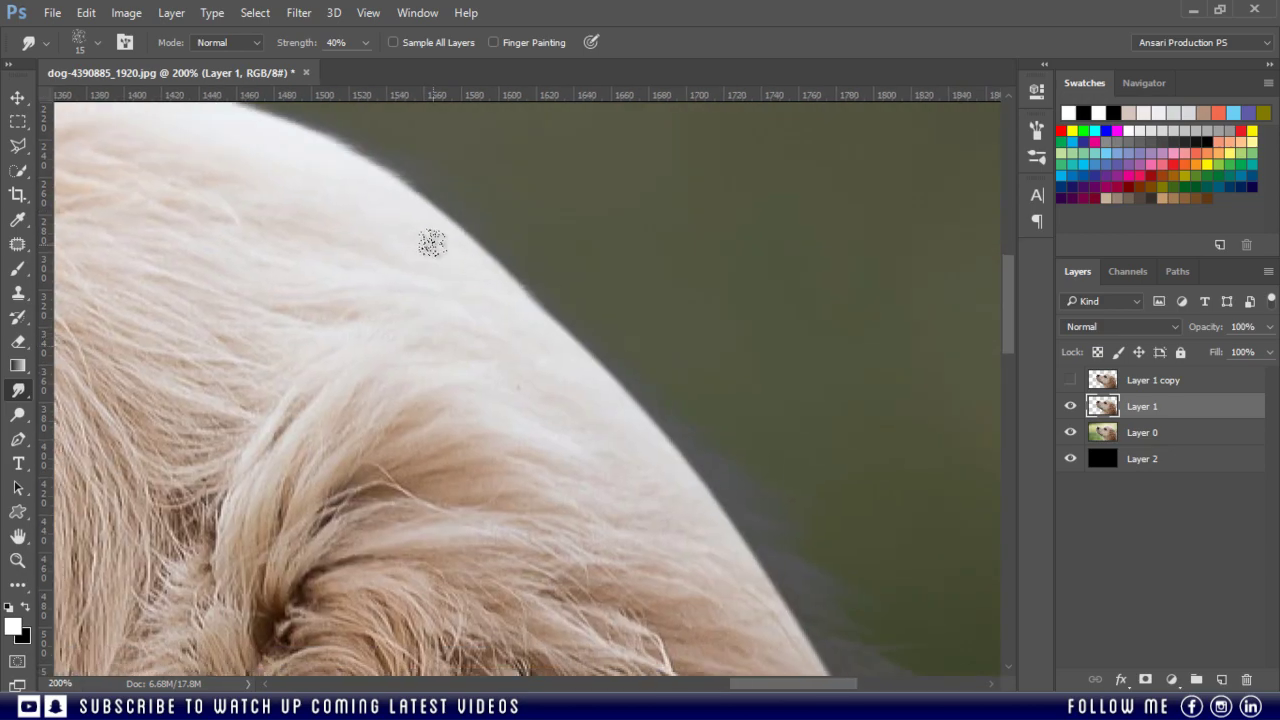
# Smudge the back of the head's edge outward into fur strands with the 15 px spatter brush
pyautogui.moveTo(518, 317)
pyautogui.mouseDown()
pyautogui.moveTo(660, 434)
pyautogui.moveTo(695, 521)
pyautogui.mouseUp()
pyautogui.moveTo(823, 590)
pyautogui.mouseDown()
pyautogui.moveTo(648, 400)
pyautogui.moveTo(654, 414)
pyautogui.mouseUp()
pyautogui.moveTo(480, 274)
pyautogui.mouseDown()
pyautogui.moveTo(540, 330)
pyautogui.moveTo(600, 450)
pyautogui.moveTo(560, 352)
pyautogui.mouseUp()
pyautogui.moveTo(538, 305)
pyautogui.mouseDown()
pyautogui.moveTo(623, 537)
pyautogui.moveTo(631, 486)
pyautogui.moveTo(650, 500)
pyautogui.moveTo(558, 391)
pyautogui.moveTo(530, 300)
pyautogui.moveTo(572, 361)
pyautogui.moveTo(600, 484)
pyautogui.moveTo(697, 591)
pyautogui.mouseUp()
pyautogui.scroll(-5, 697, 591)
pyautogui.moveTo(688, 282); pyautogui.dragTo(775, 470)
pyautogui.moveTo(726, 410); pyautogui.dragTo(807, 458)
pyautogui.moveTo(783, 549); pyautogui.dragTo(820, 615)
# Smudge pointed fur strands along the upper outer edge of the ear with the 15 px spatter brush
pyautogui.moveTo(1007, 383); pyautogui.dragTo(1007, 429)
pyautogui.moveTo(778, 252); pyautogui.dragTo(848, 285)
pyautogui.moveTo(809, 281); pyautogui.dragTo(852, 316)
pyautogui.moveTo(770, 185); pyautogui.dragTo(826, 214)
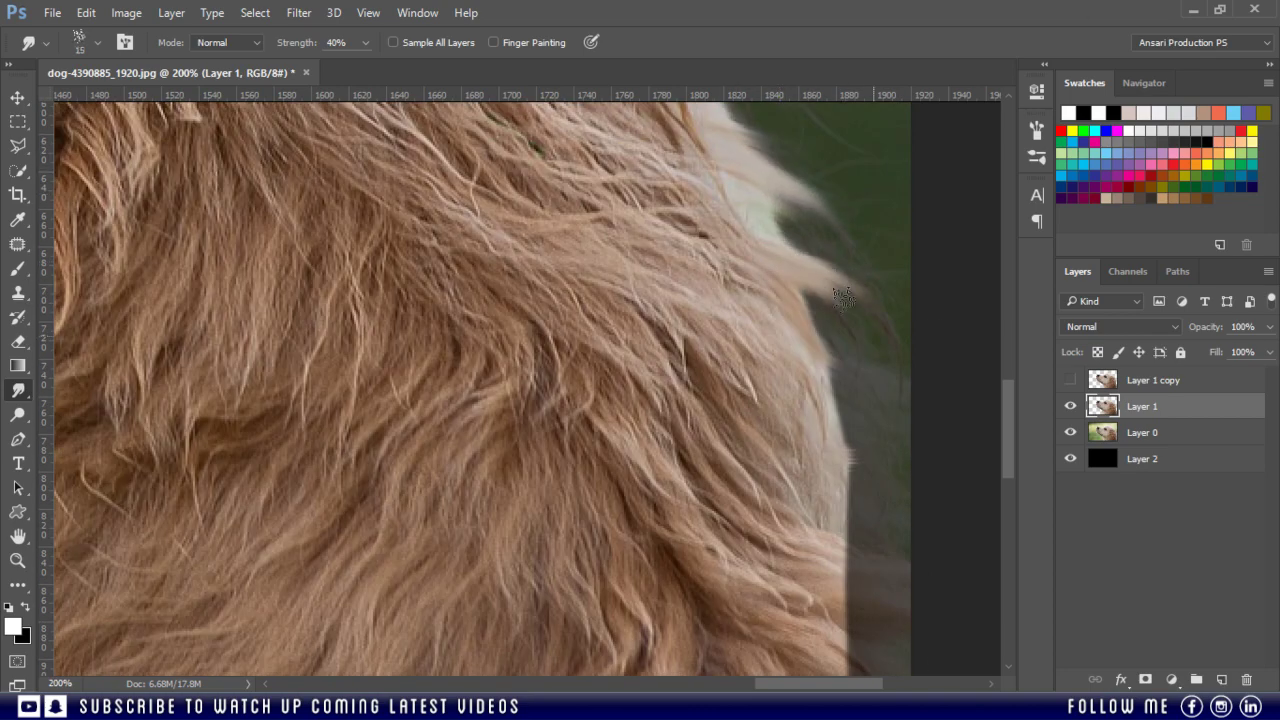
pyautogui.moveTo(806, 296); pyautogui.dragTo(836, 312)
pyautogui.moveTo(815, 365); pyautogui.dragTo(842, 440)
# Smudge larger fur tufts out of the ear's middle outer edge, using the brush at up to 30 px
pyautogui.press(']')
pyautogui.press(']')
pyautogui.press(']')
pyautogui.moveTo(792, 556); pyautogui.dragTo(875, 590)
pyautogui.moveTo(837, 540); pyautogui.dragTo(882, 613)
pyautogui.press('[')
pyautogui.scroll(-3, 950, 540)
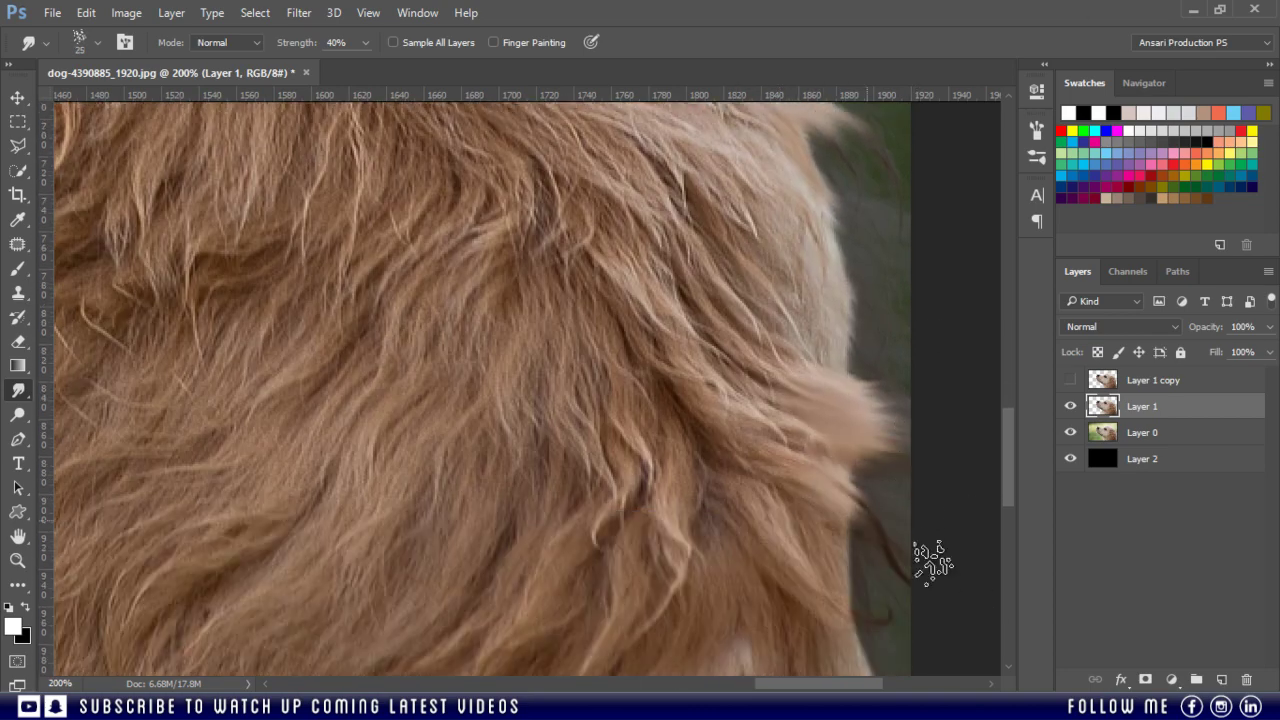
pyautogui.moveTo(848, 484)
pyautogui.mouseDown()
pyautogui.moveTo(874, 532)
pyautogui.moveTo(888, 630)
pyautogui.mouseUp()
# Choose another spatter tip and smudge the ear's lower outer edge into fur
pyautogui.scroll(-6, 888, 480)
pyautogui.scroll(3, 940, 330)
pyautogui.rightClick(850, 364)
pyautogui.doubleClick(960, 470)
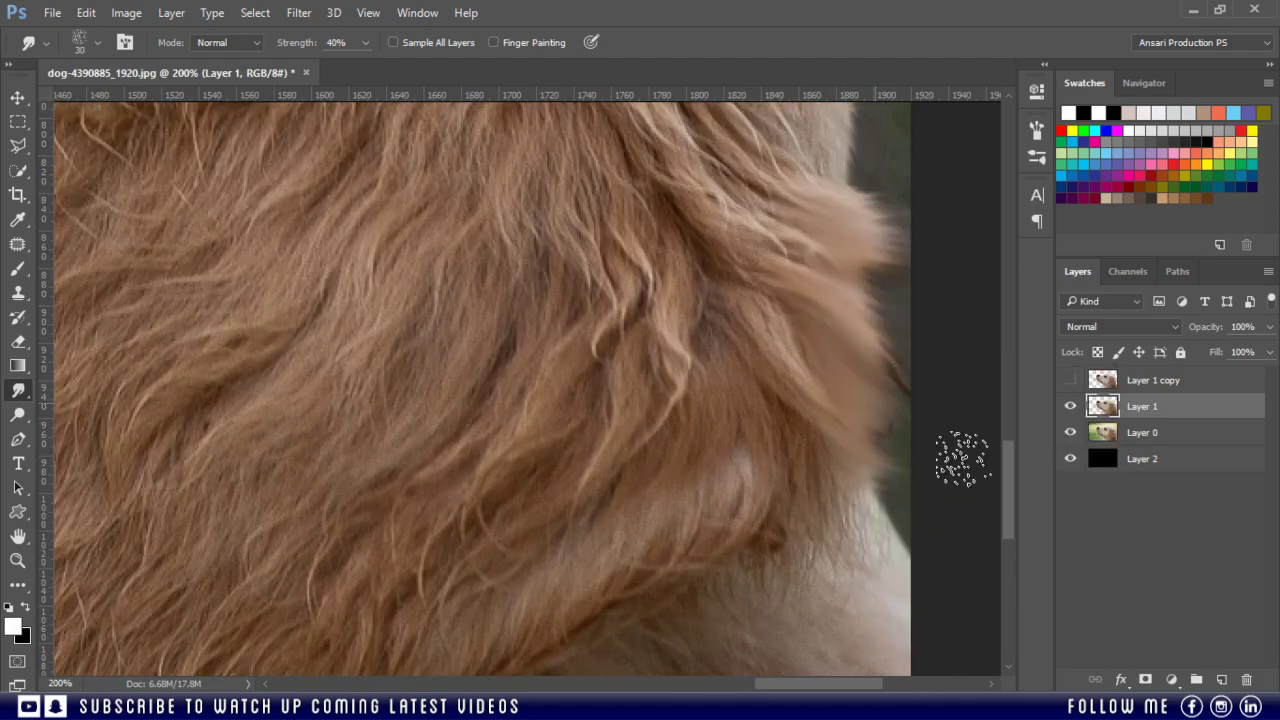
pyautogui.moveTo(862, 470); pyautogui.dragTo(888, 525)
# Refine the ear's outer edge above the large tuft with short smudge strokes, using the brush at 15 px
pyautogui.moveTo(1009, 513); pyautogui.dragTo(1015, 441)
pyautogui.press('[')
pyautogui.press('[')
pyautogui.moveTo(832, 440)
pyautogui.mouseDown()
pyautogui.moveTo(926, 532)
pyautogui.moveTo(864, 608)
pyautogui.mouseUp()
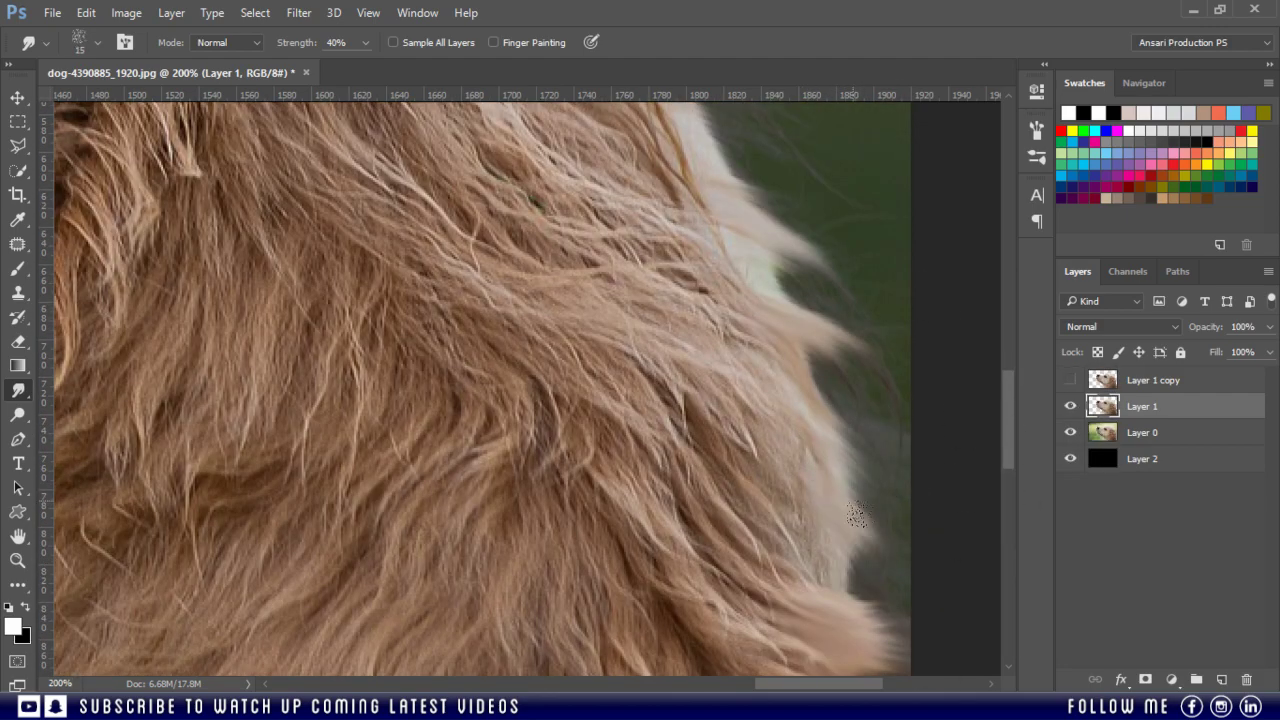
pyautogui.moveTo(848, 504); pyautogui.dragTo(872, 550)
pyautogui.scroll(3, 778, 240)
pyautogui.press(']')
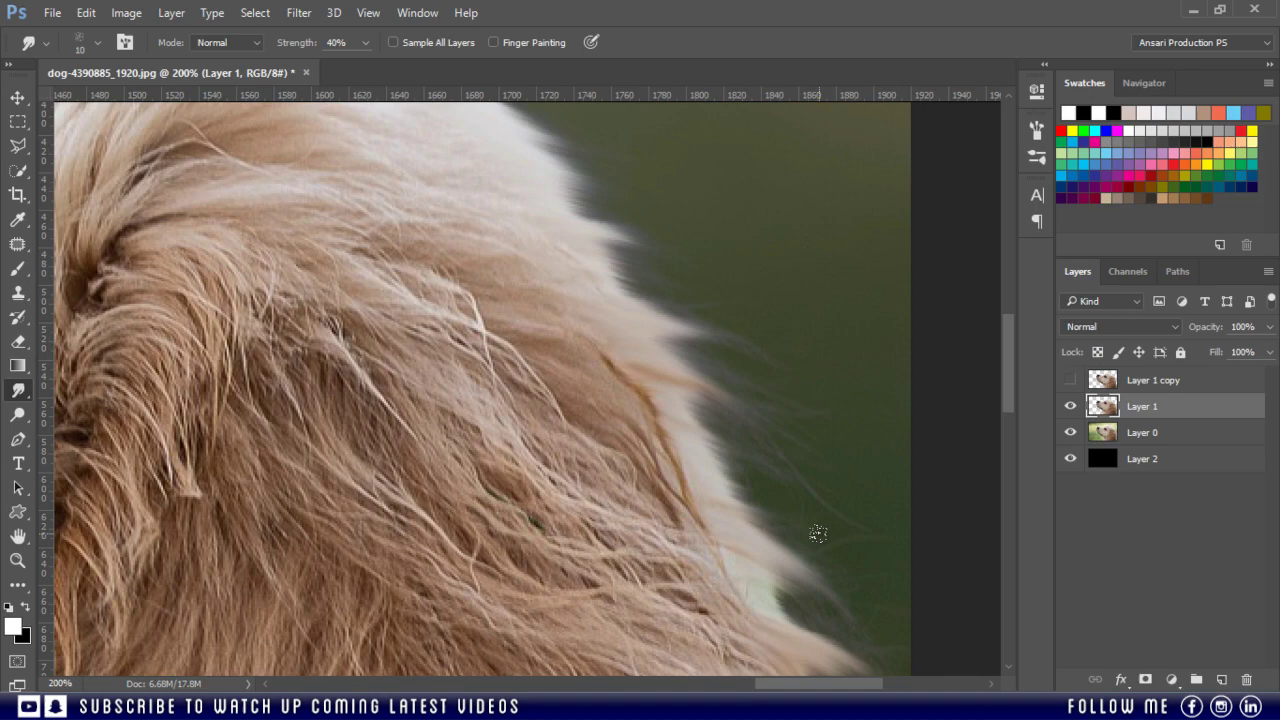
# Hide Layer 0 to check the cutout against the black background, and show it again
pyautogui.hotkey('ctrl', '-')
pyautogui.hotkey('ctrl', '-')
pyautogui.hotkey('ctrl', '-')
pyautogui.click(1070, 432)
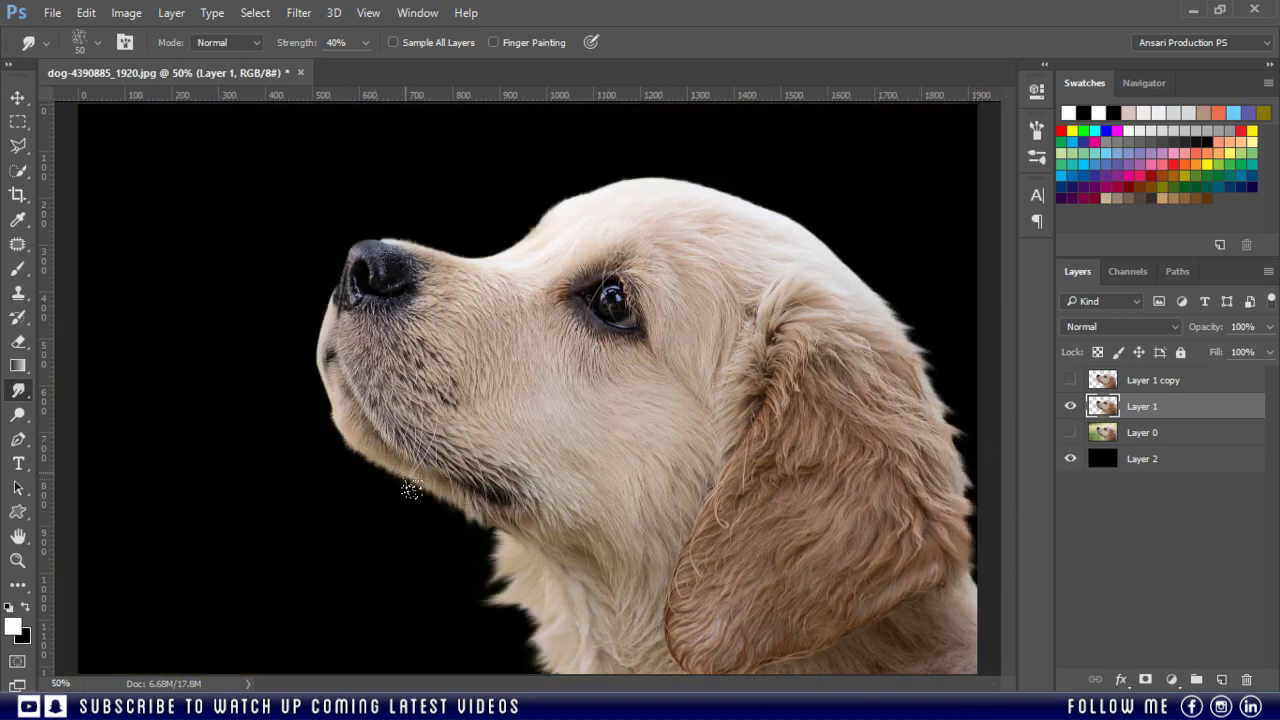
pyautogui.click(17, 98)
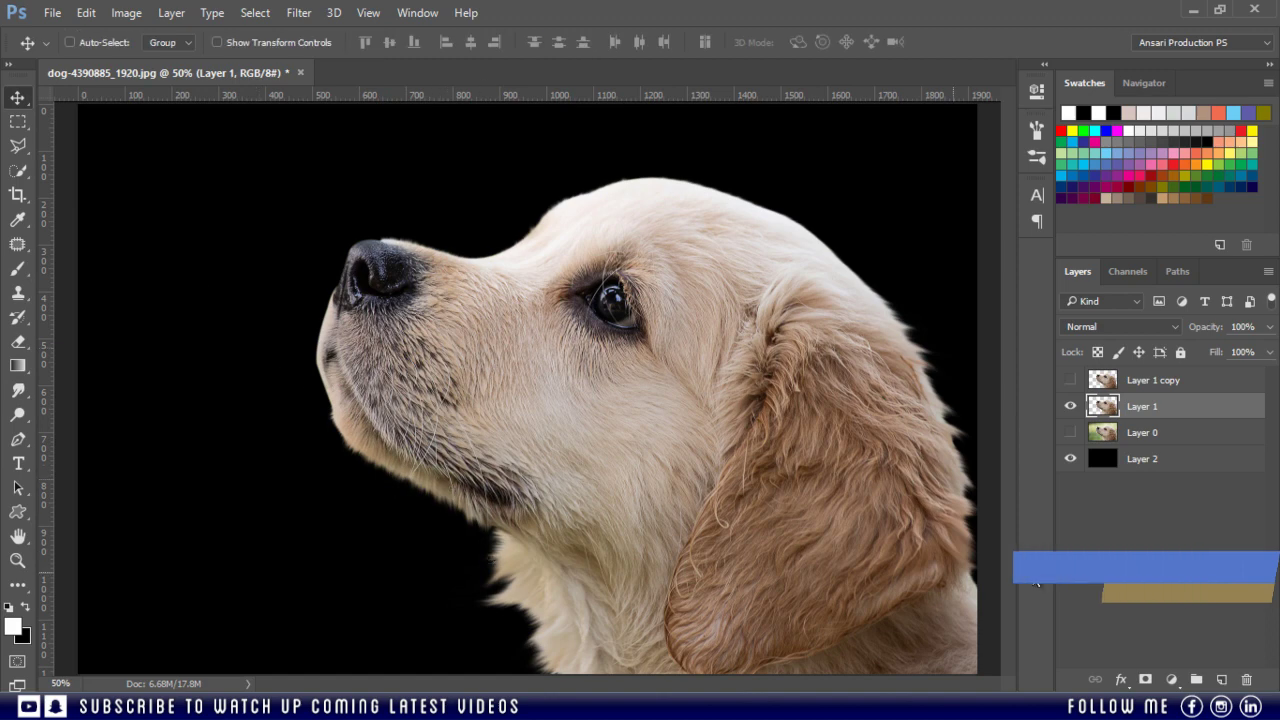
pyautogui.click(1070, 432)
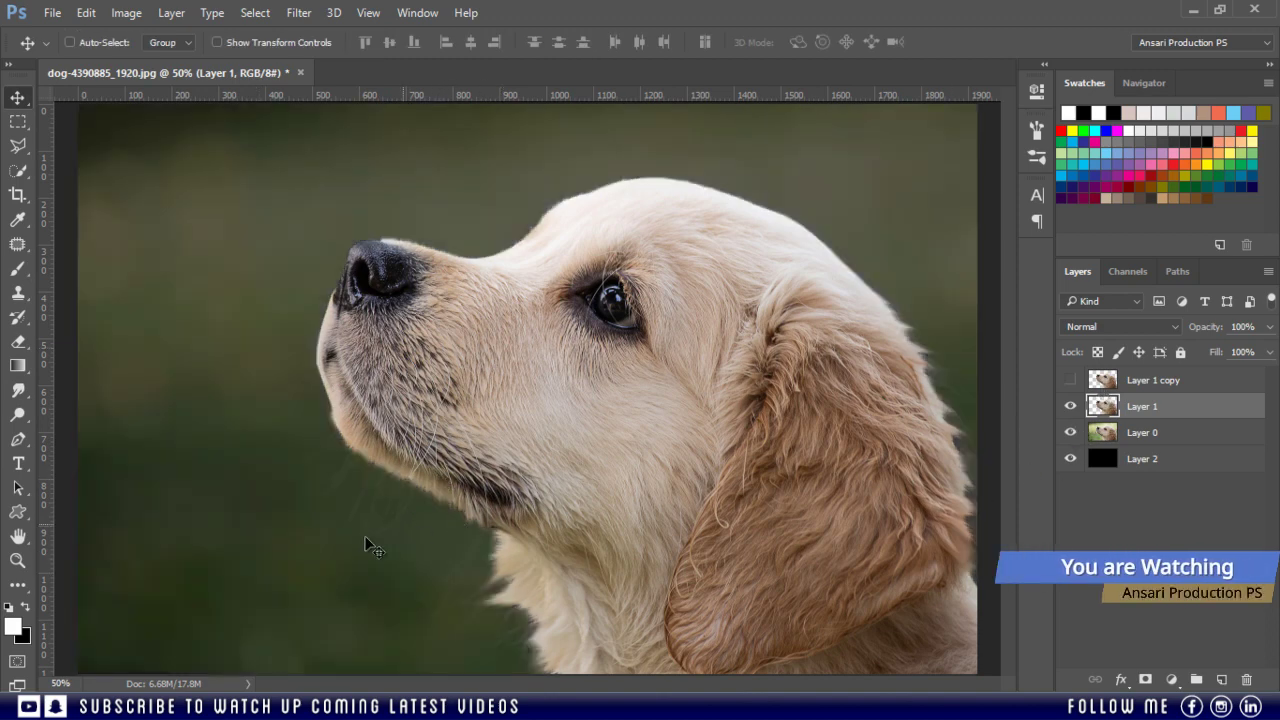
# Add an empty layer above Layer 0 and set the Brush tool to a 1 px round tip with 0% hardness
pyautogui.click(1195, 436)
pyautogui.click(1221, 679)
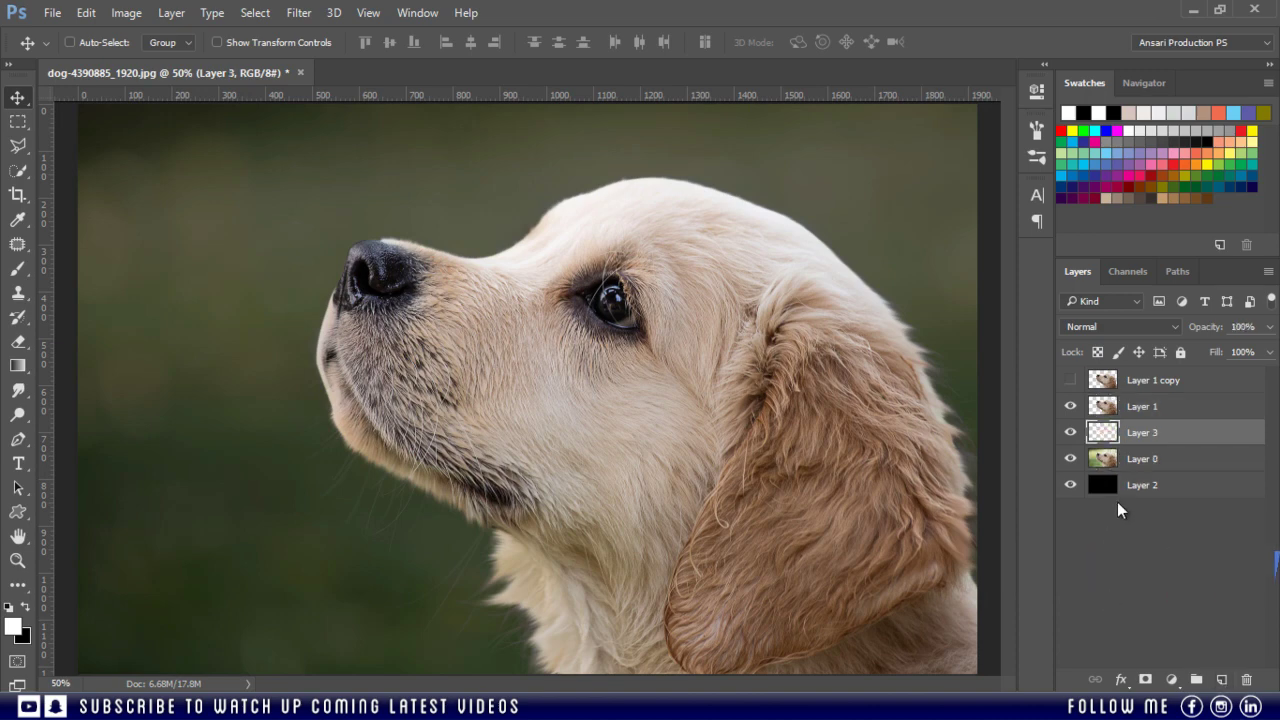
pyautogui.click(18, 268)
pyautogui.rightClick(162, 294)
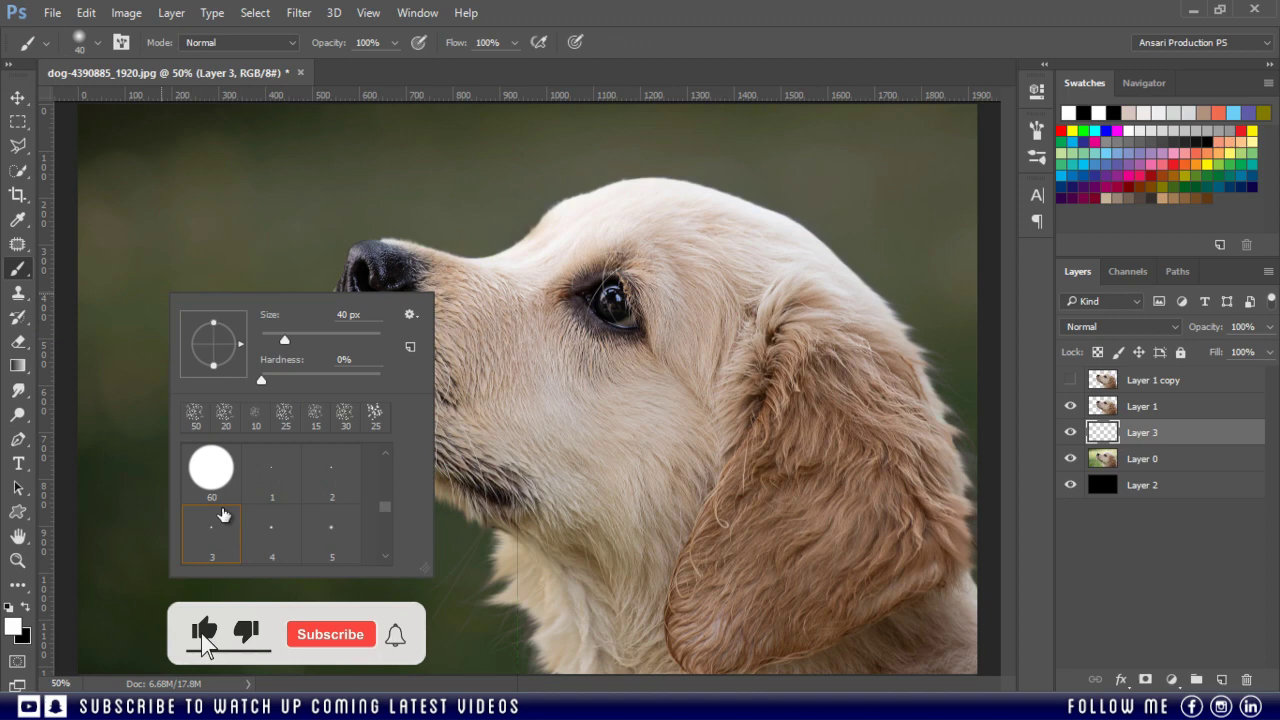
pyautogui.click(211, 470)
pyautogui.moveTo(380, 380); pyautogui.dragTo(260, 344)
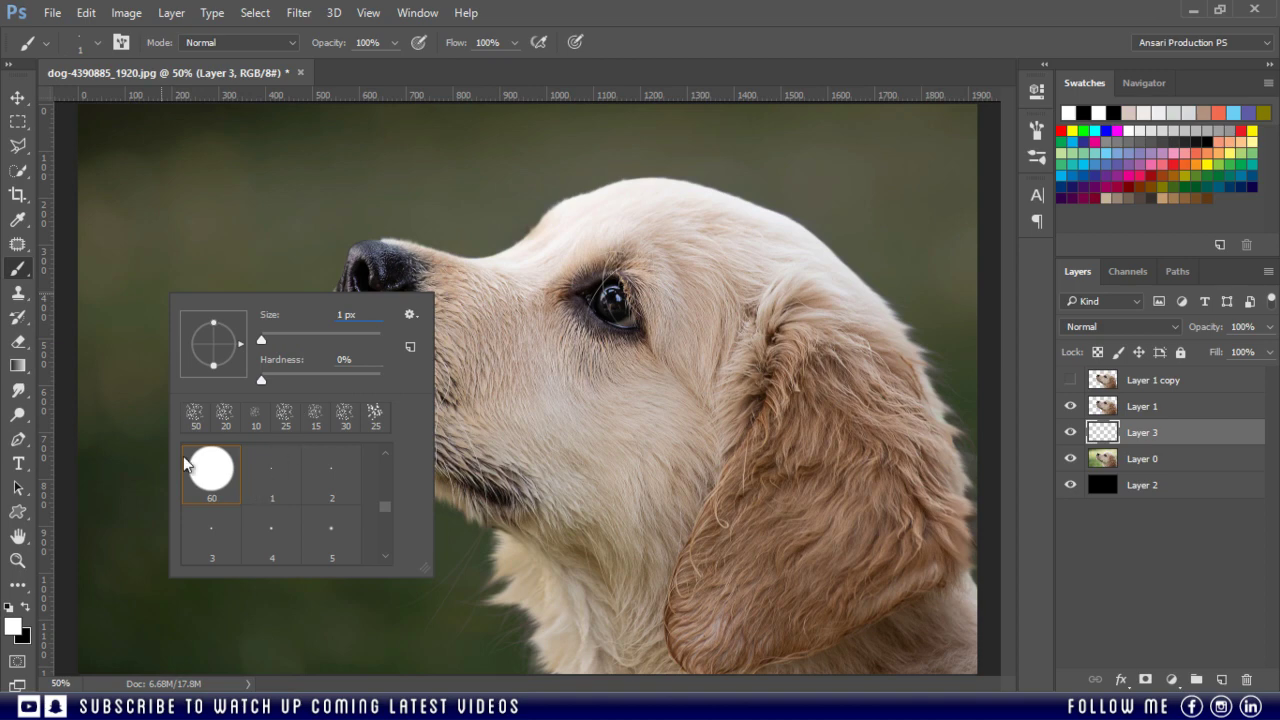
pyautogui.click(18, 98)
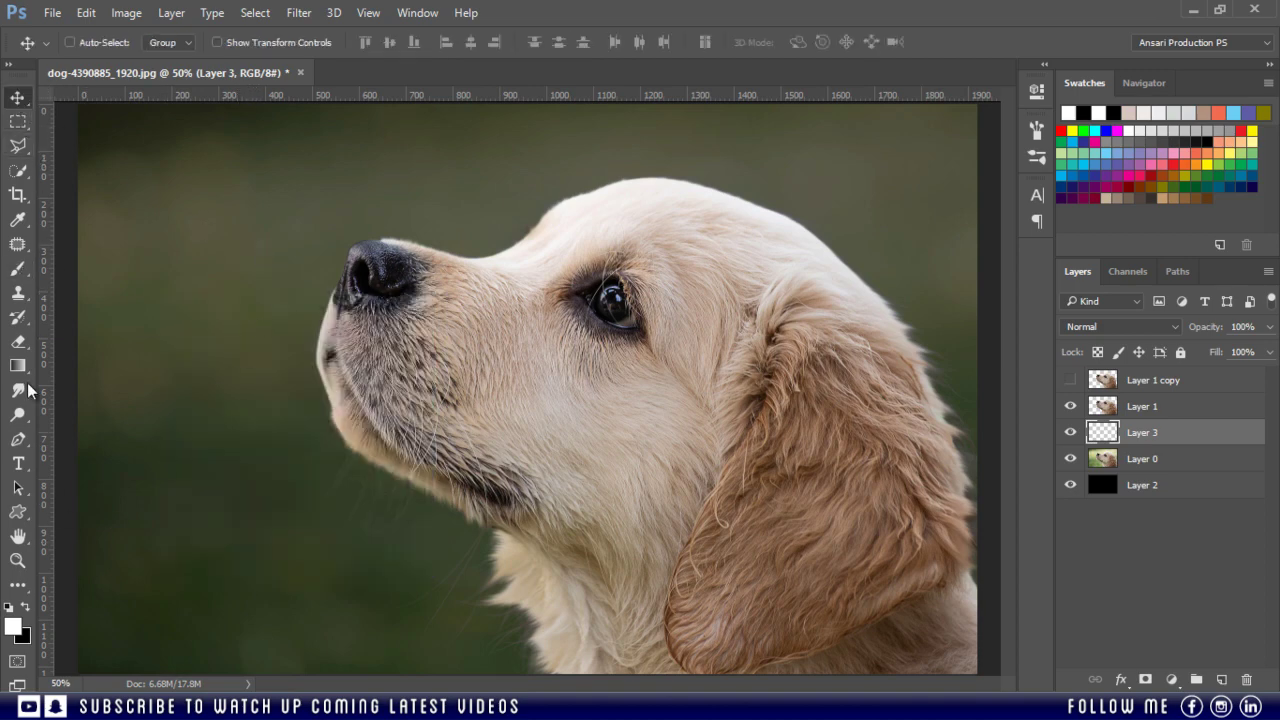
pyautogui.click(17, 268)
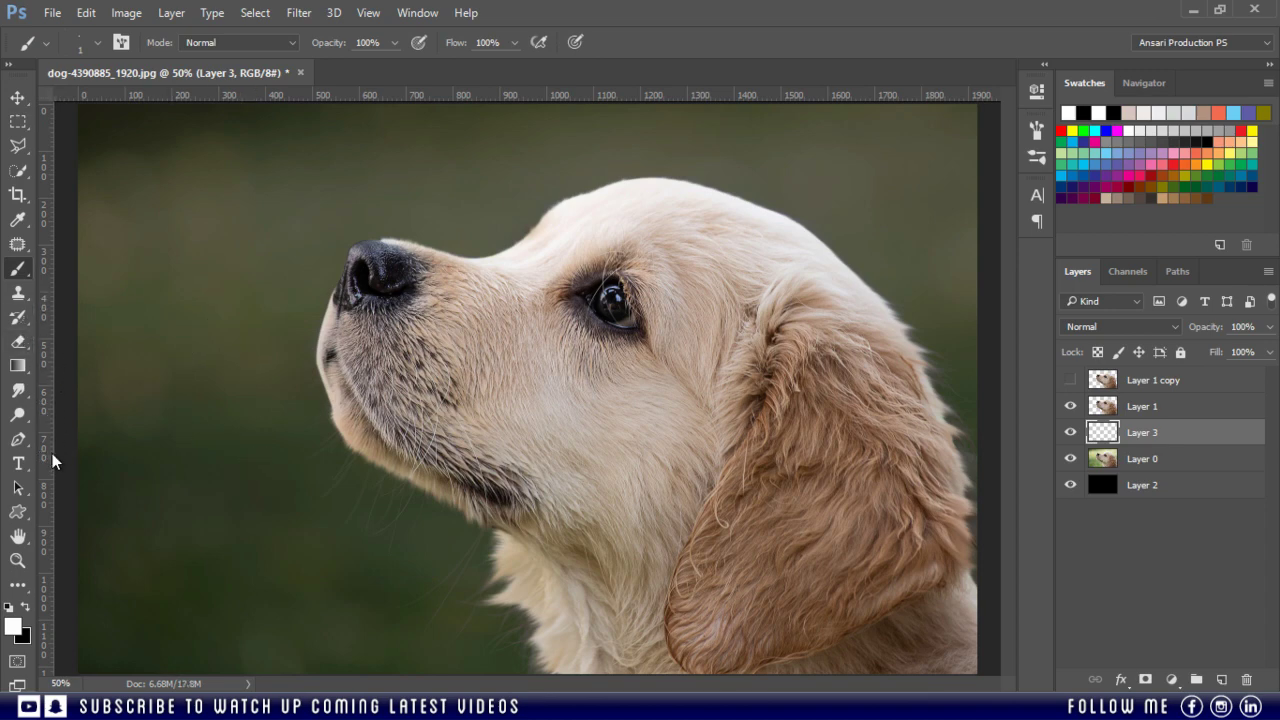
# Draw separate curved Pen paths over the whiskers at the puppy's chin, running from the fur edge outward
pyautogui.click(17, 441)
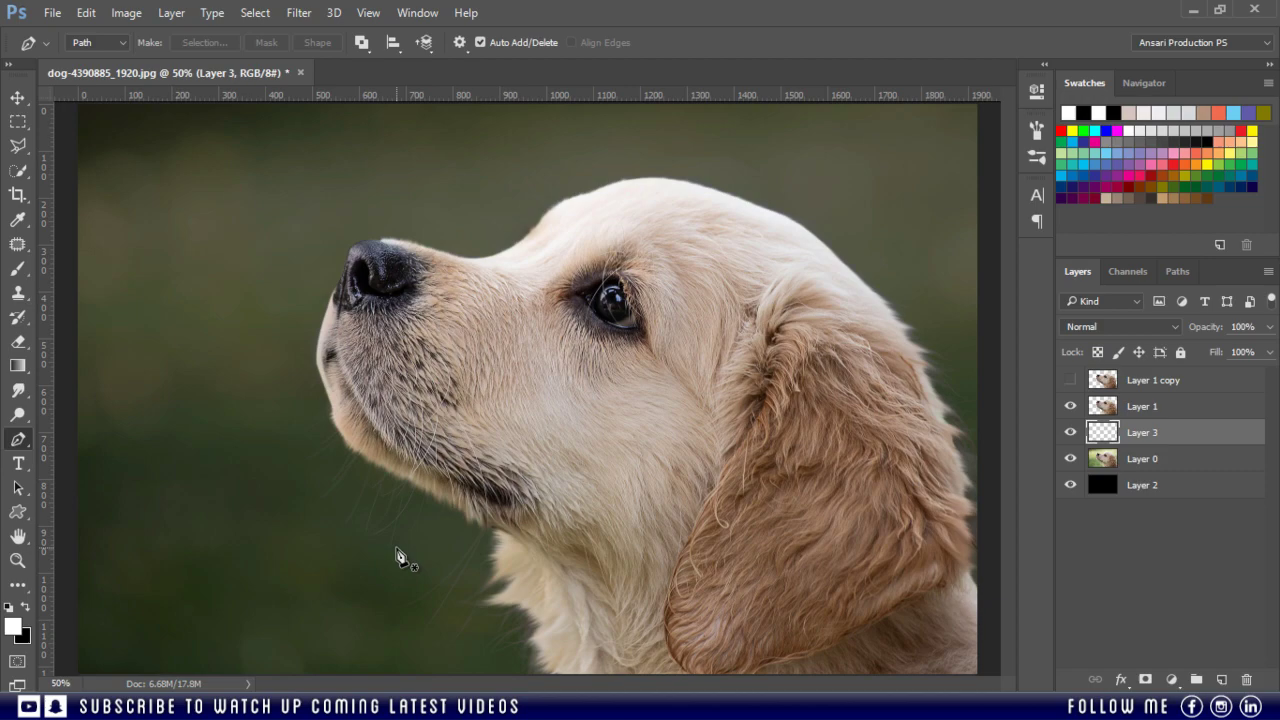
pyautogui.hotkey('ctrl', '+')
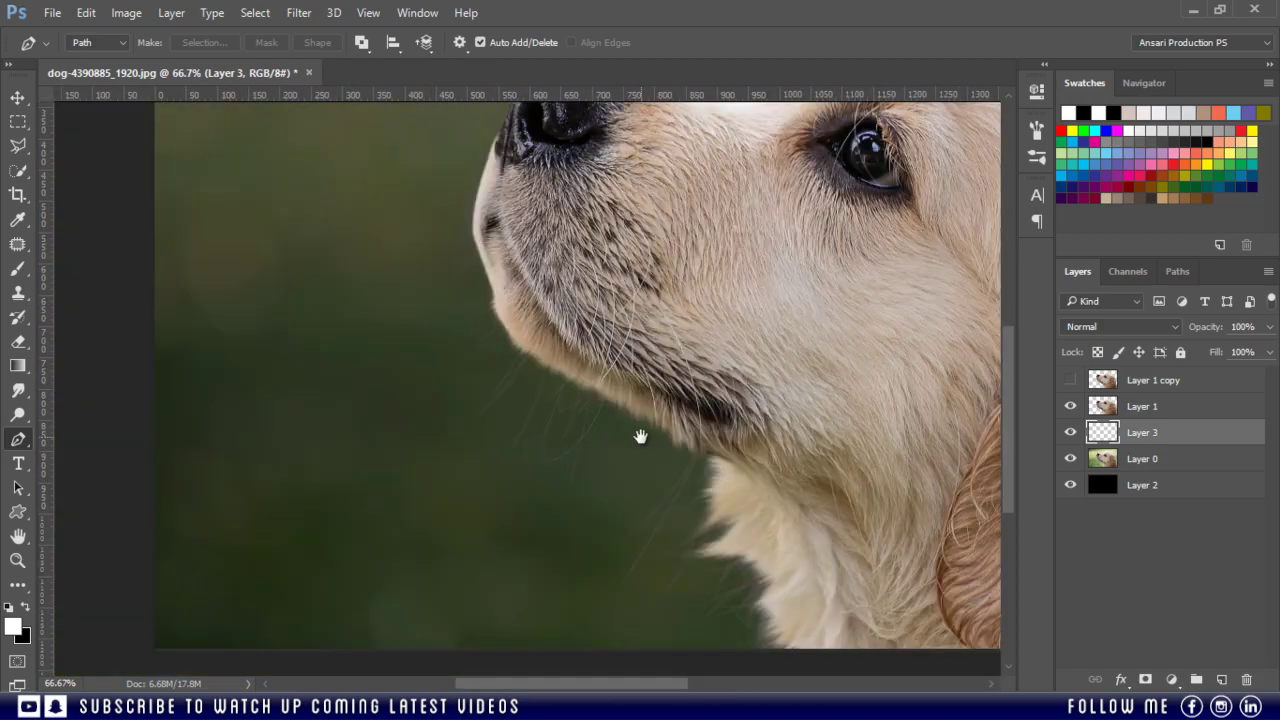
pyautogui.moveTo(640, 437); pyautogui.dragTo(582, 447)
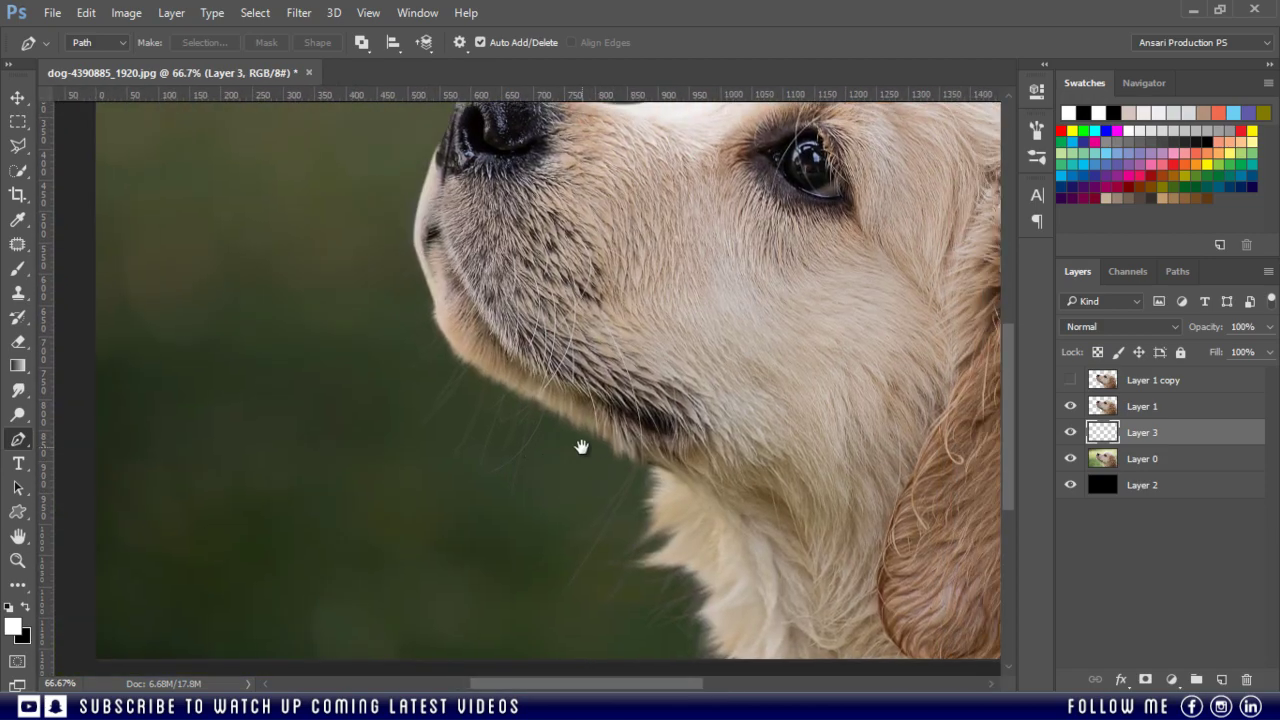
pyautogui.click(453, 340)
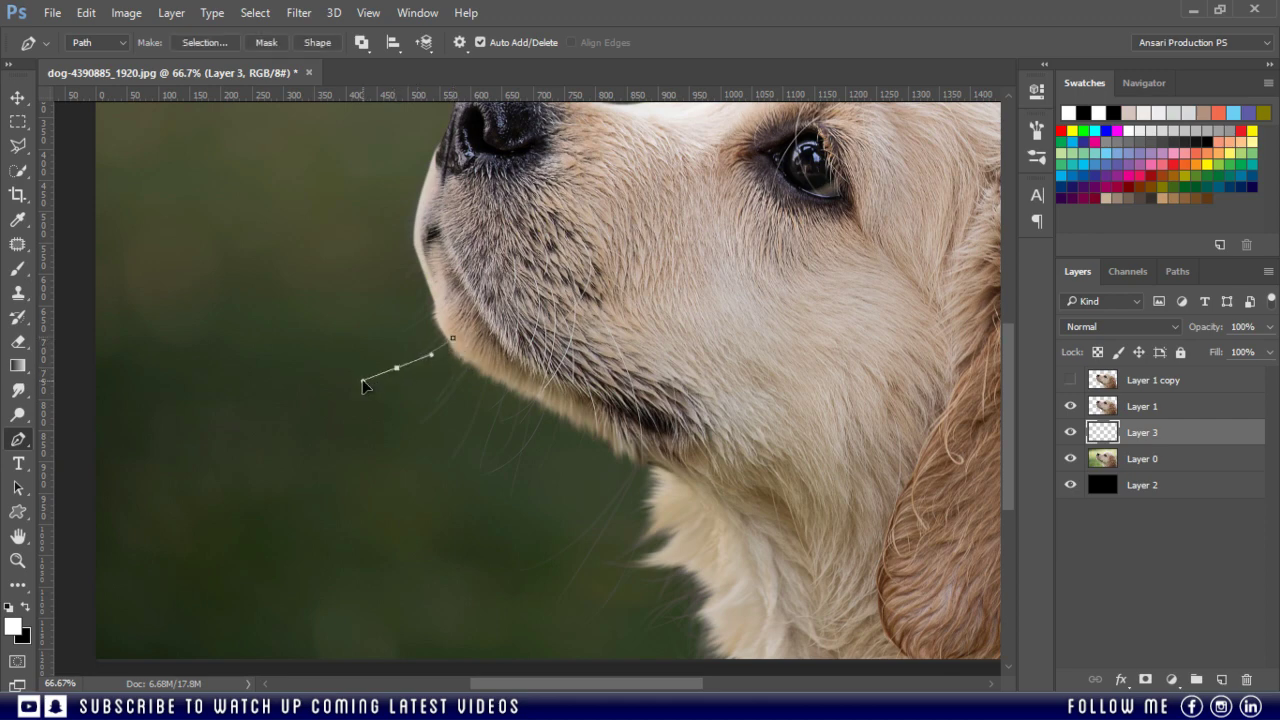
pyautogui.press('ctrl')
pyautogui.click(504, 382)
pyautogui.moveTo(484, 469)
pyautogui.mouseDown()
pyautogui.moveTo(486, 481)
pyautogui.moveTo(435, 502)
pyautogui.mouseUp()
# Draw Pen paths over the whiskers below the lower jaw, including the long one beneath the mouth corner
pyautogui.click(550, 408)
pyautogui.click(566, 422)
pyautogui.moveTo(545, 467); pyautogui.dragTo(531, 485)
pyautogui.click(633, 466)
pyautogui.moveTo(520, 566); pyautogui.dragTo(487, 582)
pyautogui.click(635, 465)
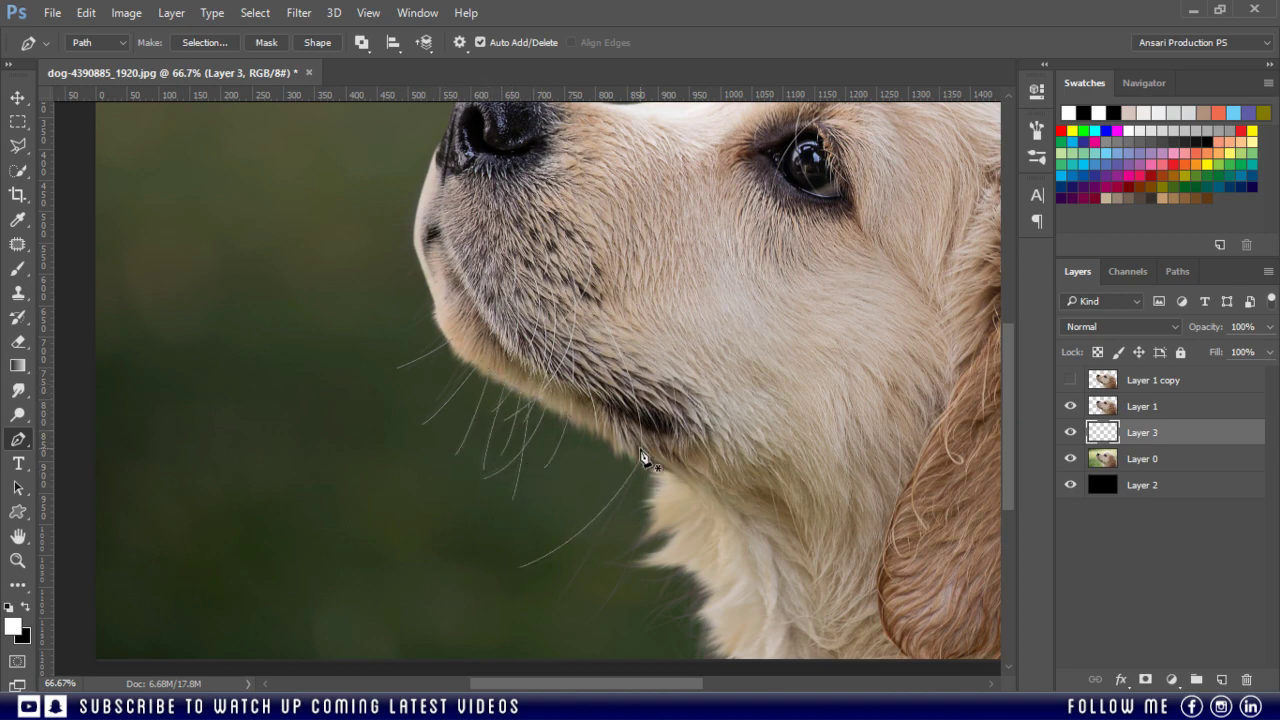
# Draw Pen paths for more long whiskers below the throat and another short whisker at the chin
pyautogui.moveTo(571, 591); pyautogui.dragTo(543, 634)
pyautogui.moveTo(607, 598); pyautogui.dragTo(552, 645)
pyautogui.keyDown('ctrl'); pyautogui.click(785, 576); pyautogui.keyUp('ctrl')
pyautogui.moveTo(443, 393); pyautogui.dragTo(428, 410)
pyautogui.keyDown('ctrl'); pyautogui.click(566, 431); pyautogui.keyUp('ctrl')
# Draw Pen paths for loose hairs at the front of the neck and short hairs under the lower jaw
pyautogui.scroll(-3, 600, 460)
pyautogui.moveTo(643, 482); pyautogui.dragTo(632, 542)
pyautogui.click(711, 468)
pyautogui.keyDown('ctrl'); pyautogui.click(708, 470); pyautogui.keyUp('ctrl')
pyautogui.click(669, 374)
pyautogui.moveTo(629, 408); pyautogui.dragTo(617, 424)
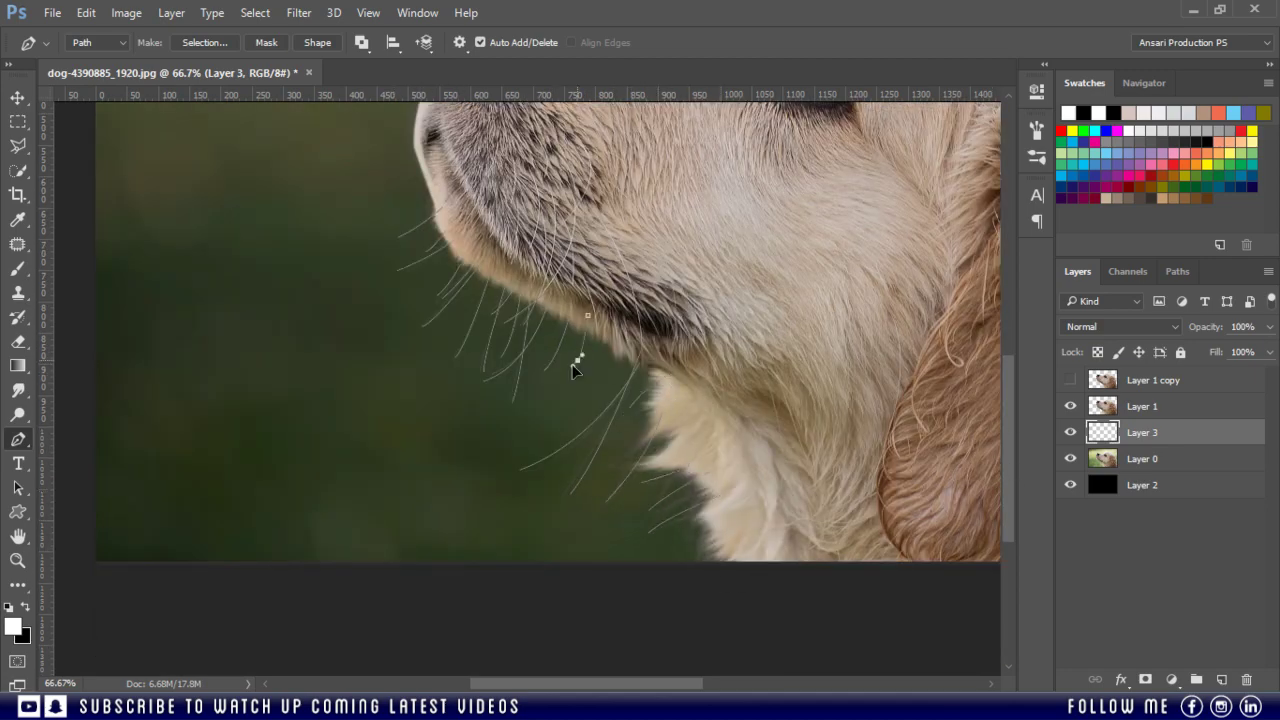
pyautogui.hotkey('ctrl', '-')
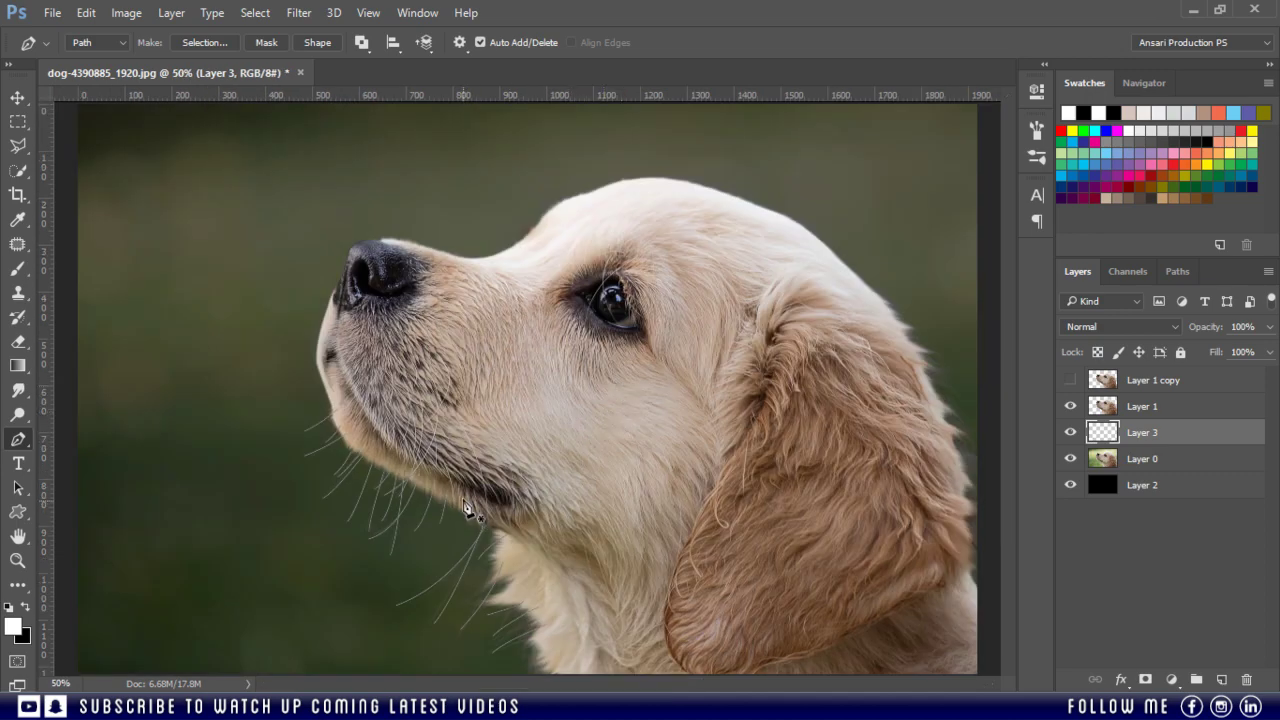
# Stroke the whisker paths on Layer 3 with the Brush, leaving Simulate Pressure off, and deselect the work path
pyautogui.rightClick(429, 465)
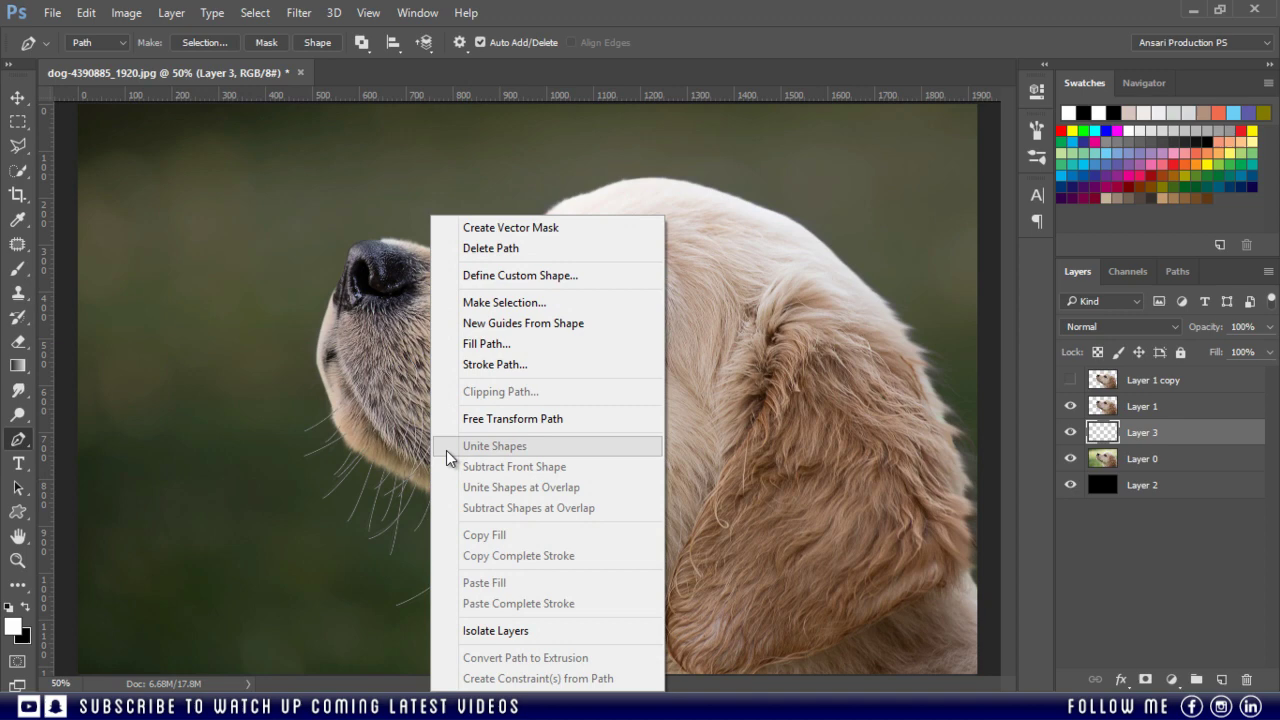
pyautogui.click(492, 365)
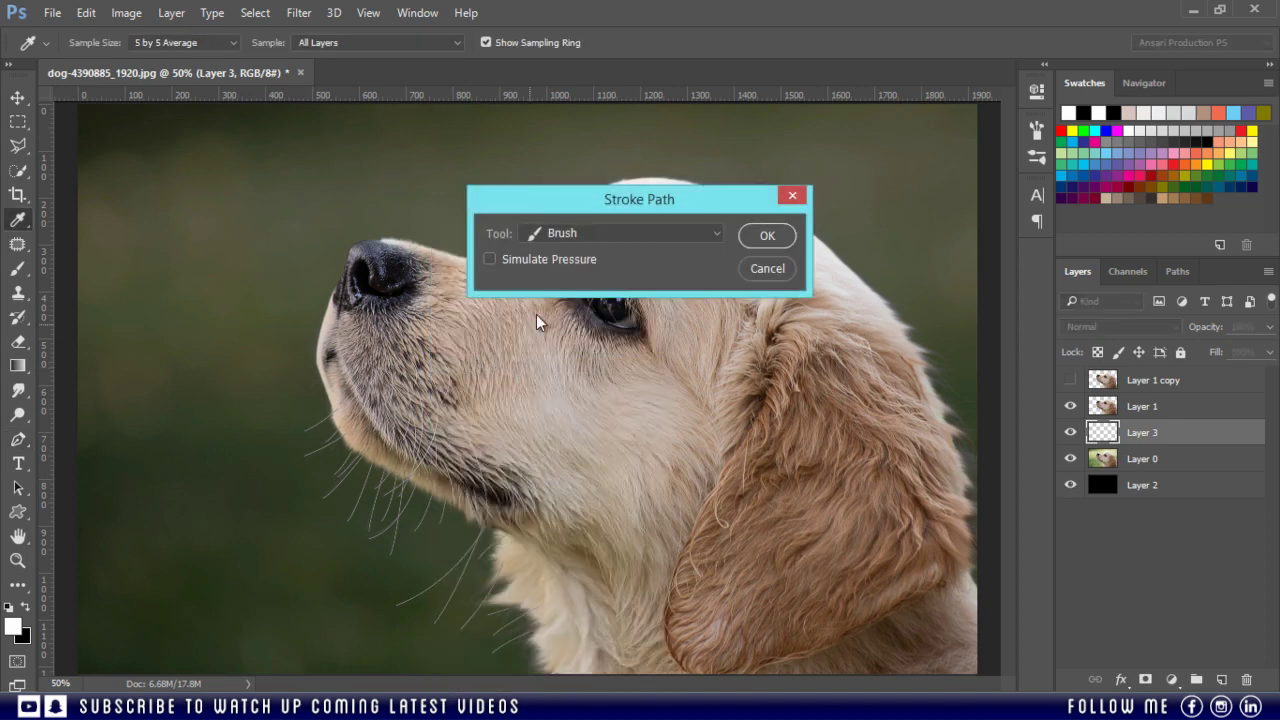
pyautogui.click(592, 243)
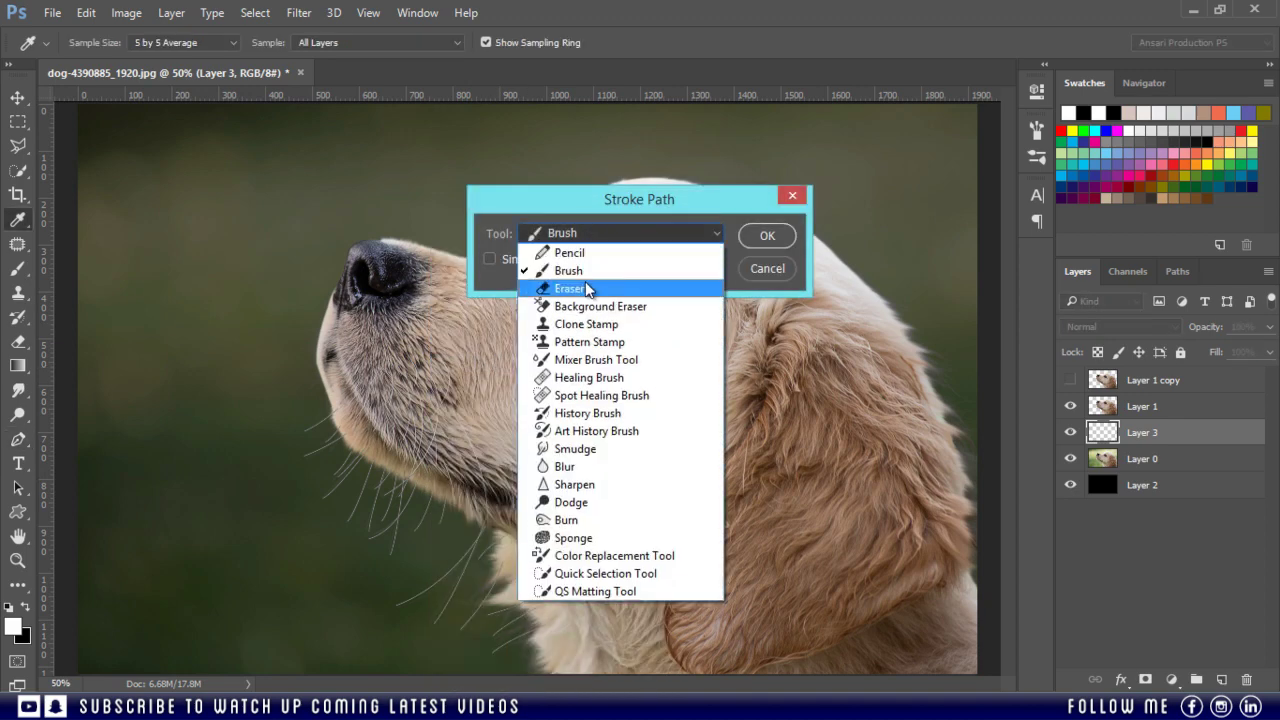
pyautogui.click(640, 280)
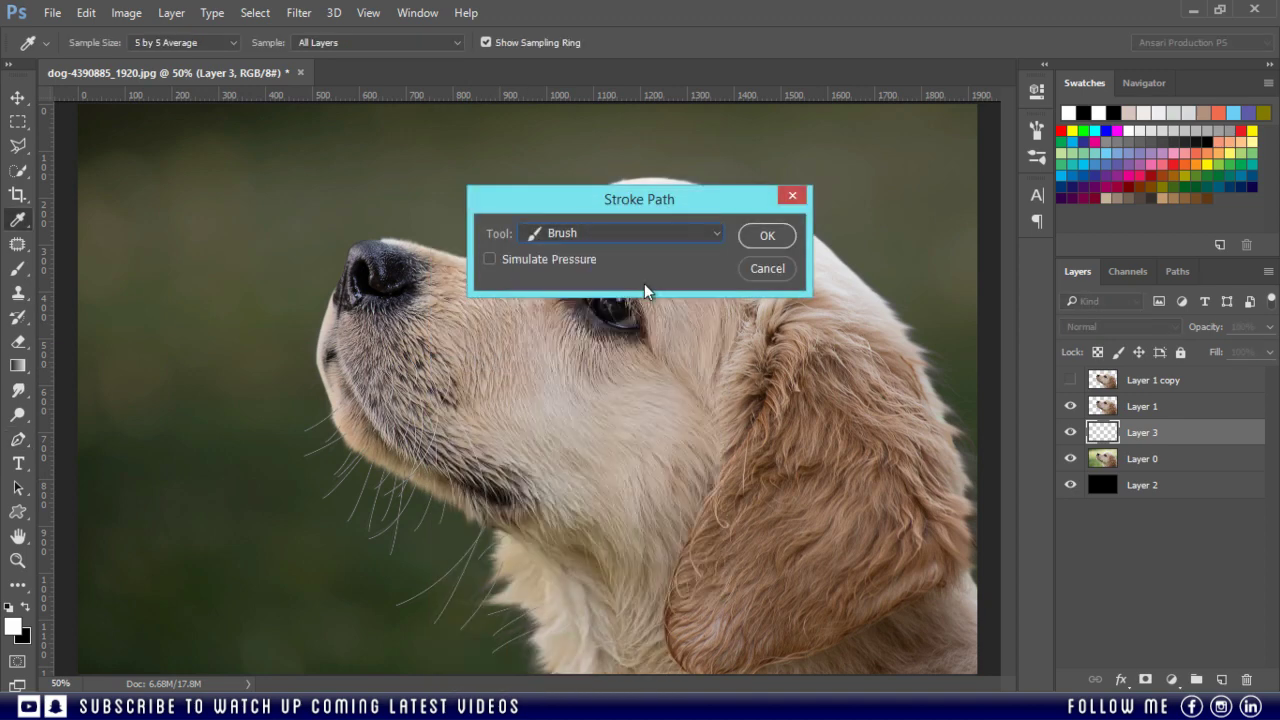
pyautogui.click(781, 240)
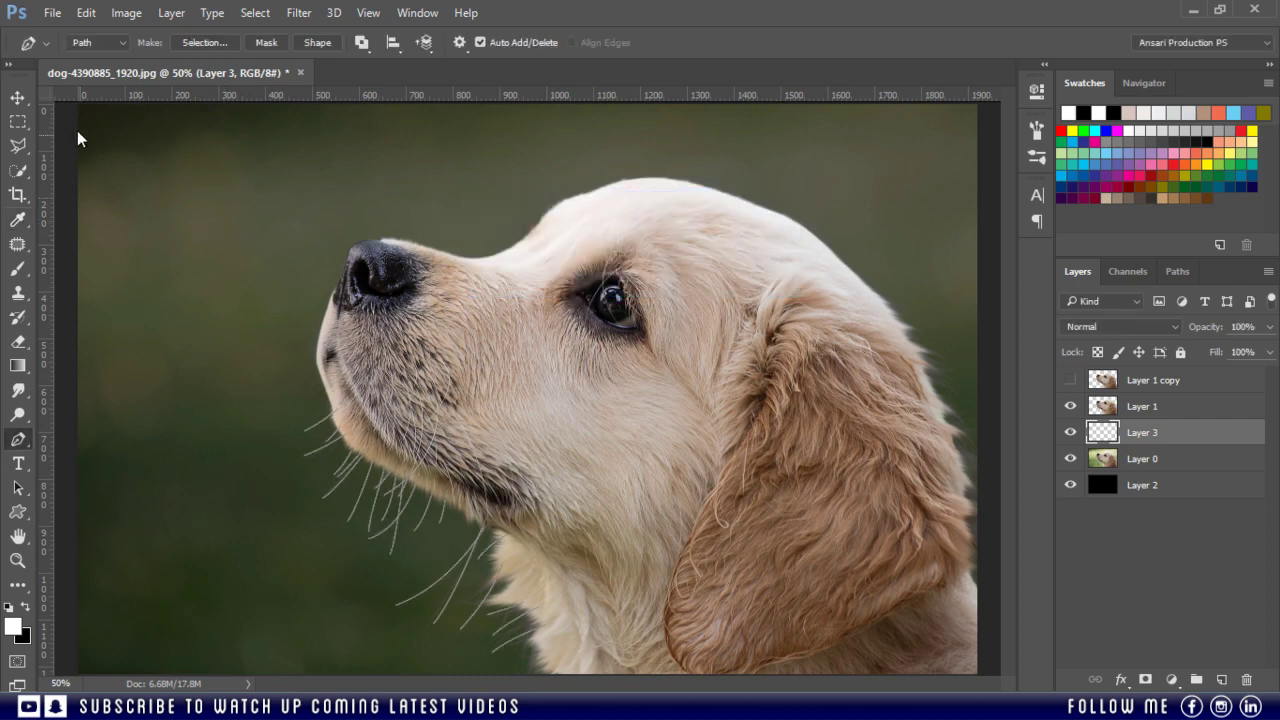
pyautogui.click(21, 99)
pyautogui.click(1175, 272)
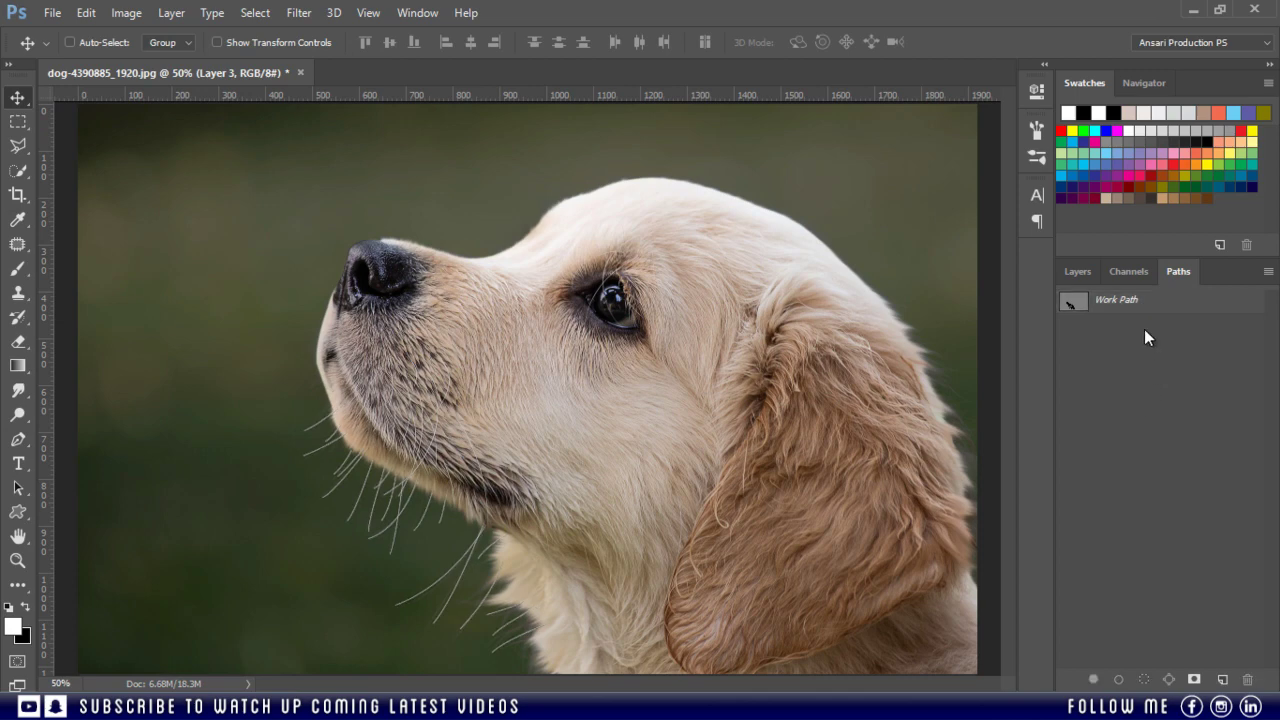
pyautogui.click(1077, 272)
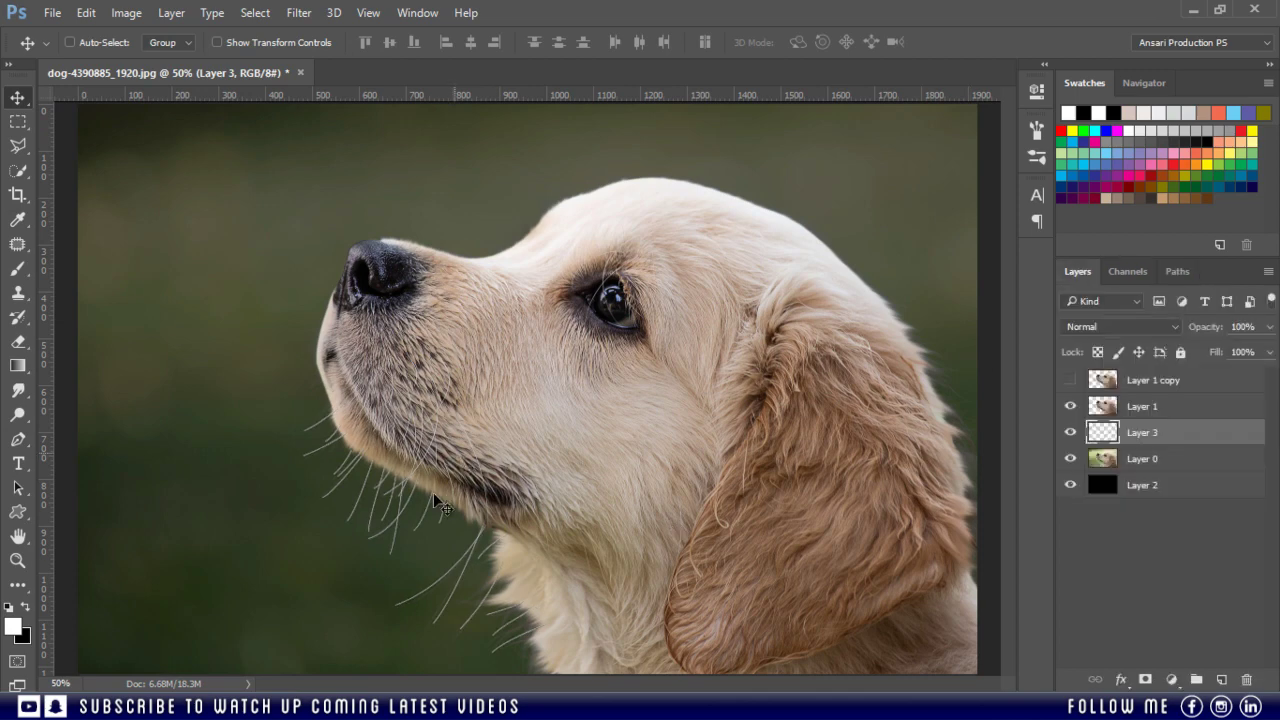
# Hide Layer 0 and convert the whisker layer, Layer 3, to a smart object
pyautogui.hotkey('ctrl', '-')
pyautogui.click(1070, 458)
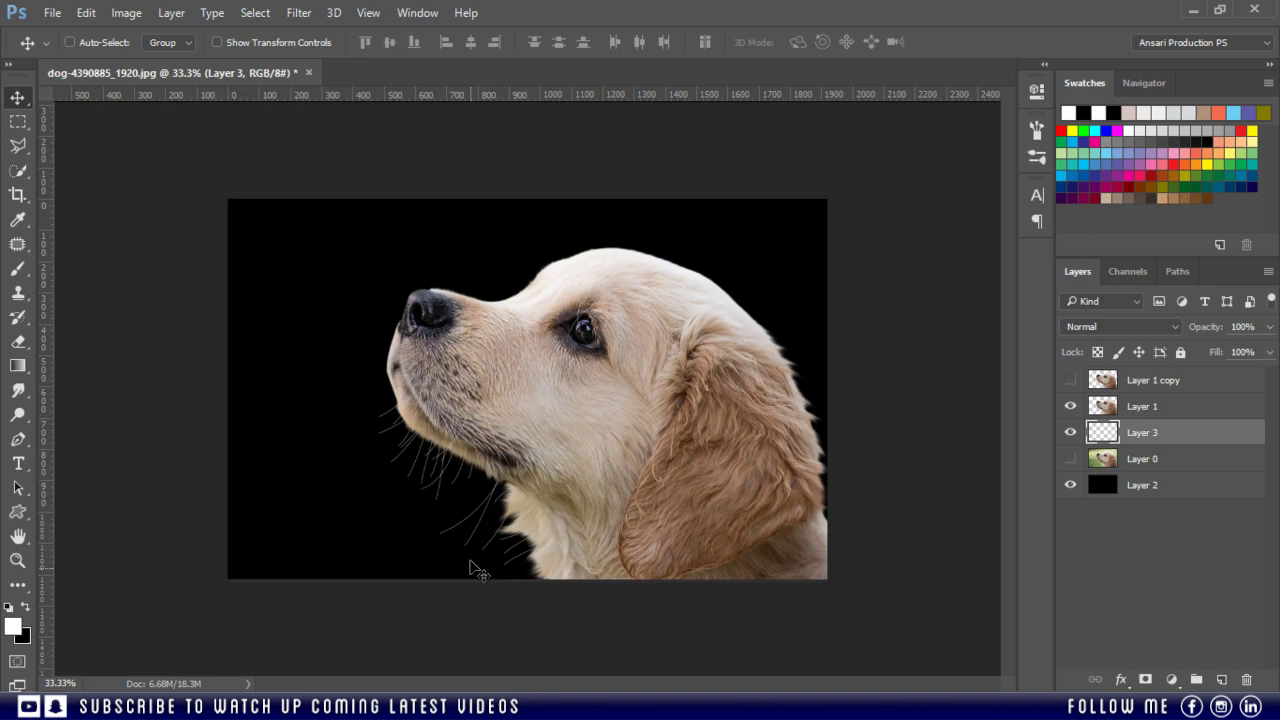
pyautogui.rightClick(1238, 430)
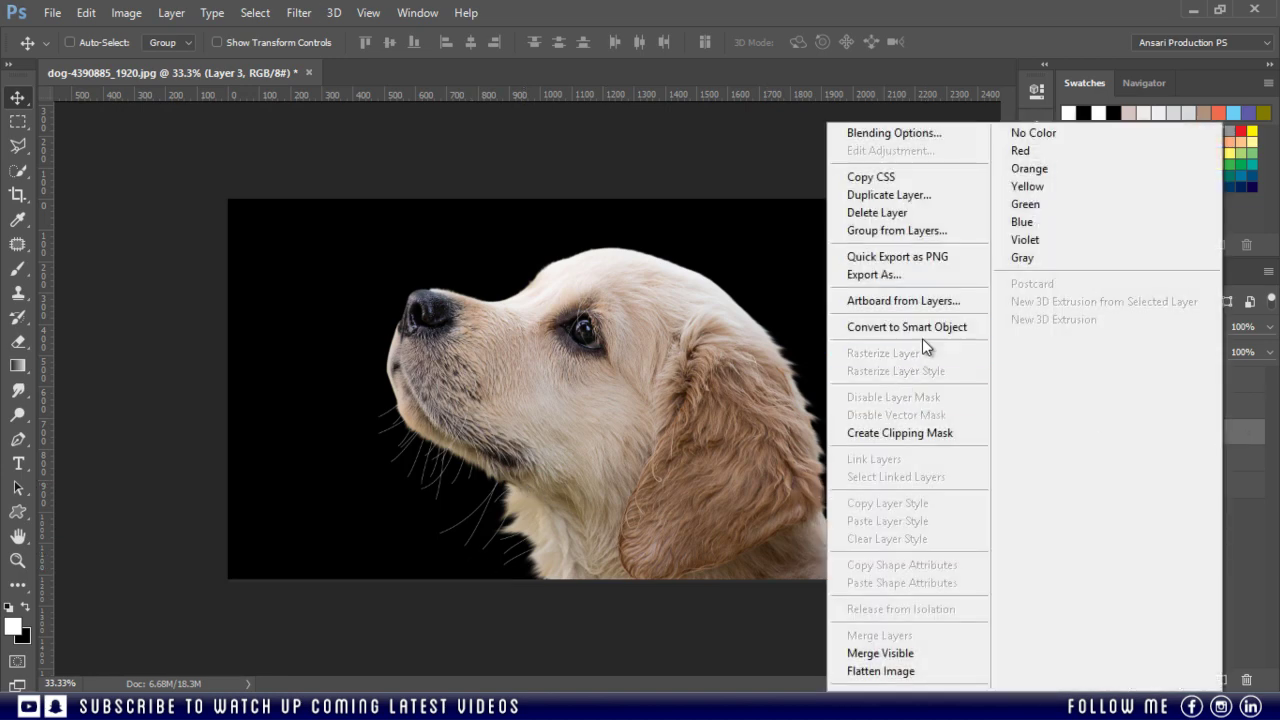
pyautogui.click(922, 328)
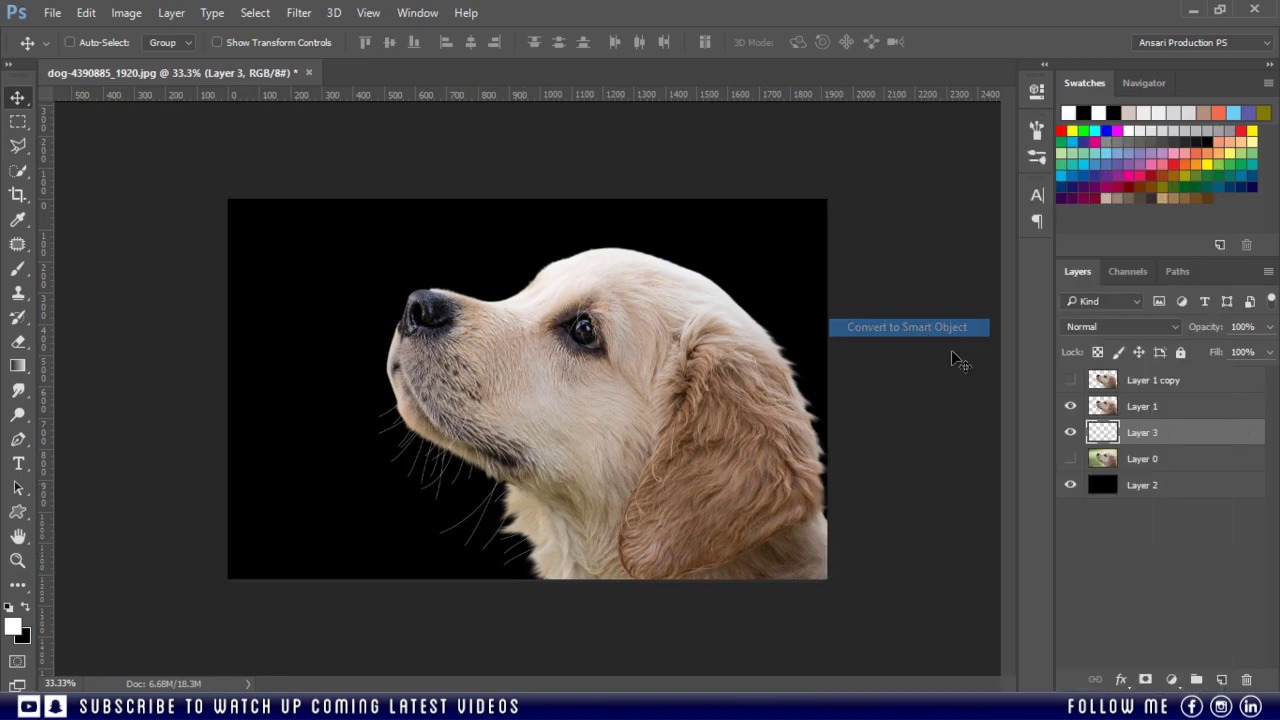
# Apply a Gaussian Blur with a 1.0-pixel radius to the whisker layer, Layer 3, and group it with Layer 1
pyautogui.click(314, 14)
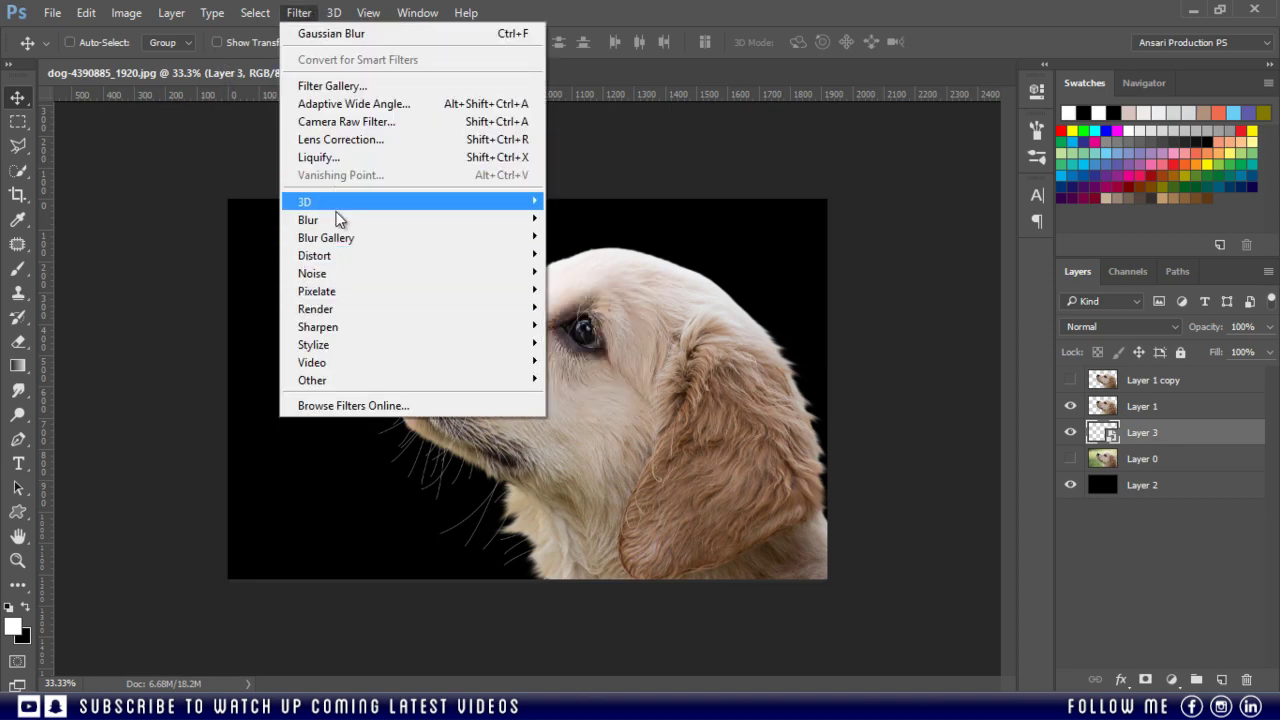
pyautogui.moveTo(530, 220)
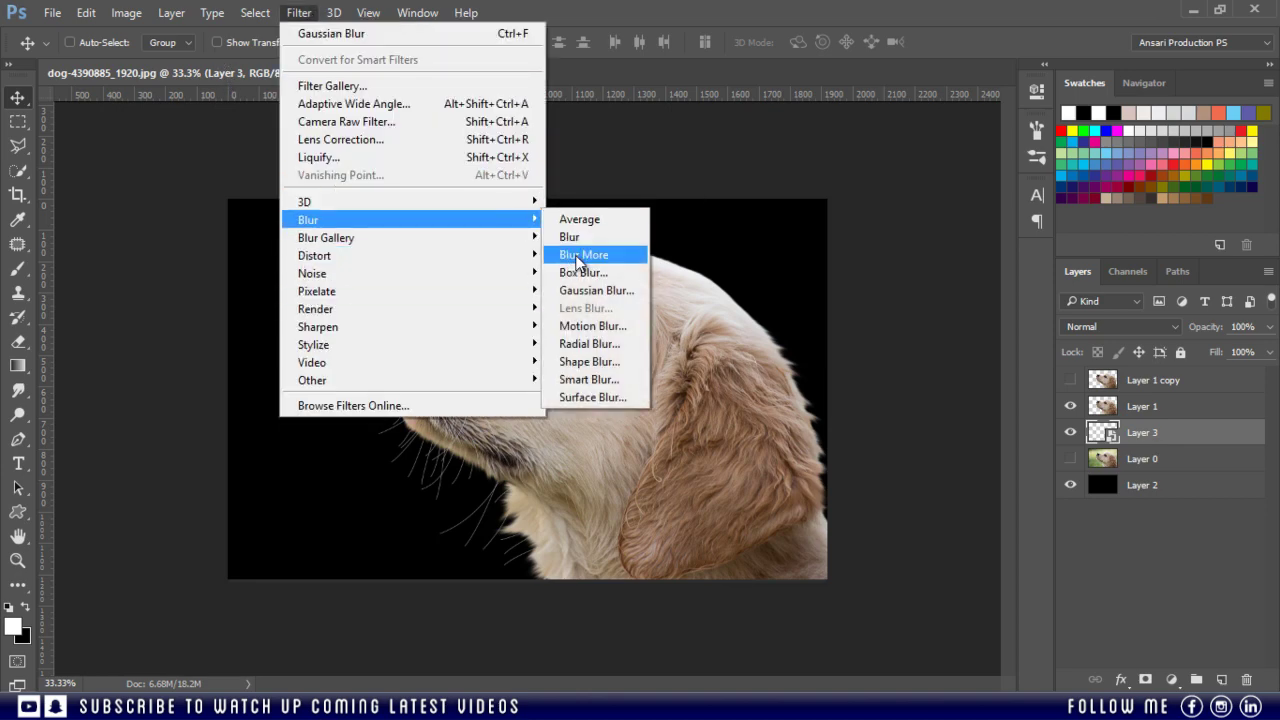
pyautogui.click(589, 291)
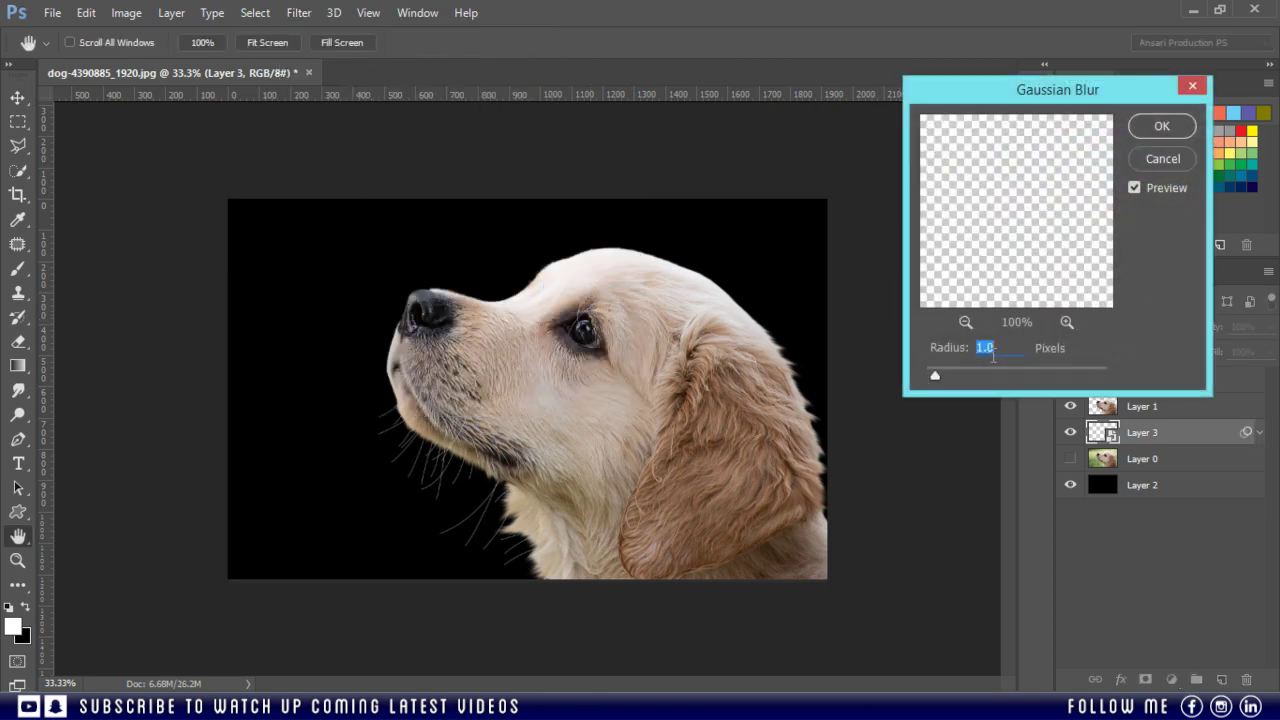
pyautogui.click(1157, 127)
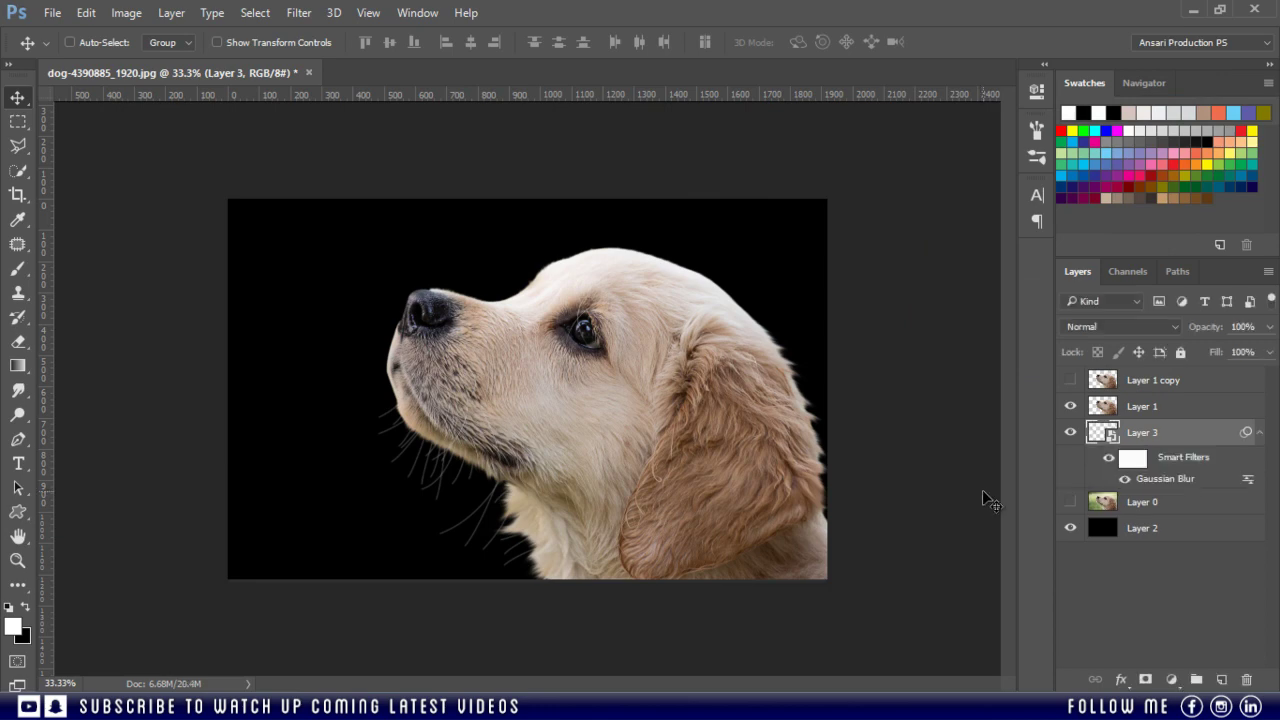
pyautogui.keyDown('ctrl'); pyautogui.click(1195, 418); pyautogui.keyUp('ctrl')
pyautogui.hotkey('ctrl', 'g')
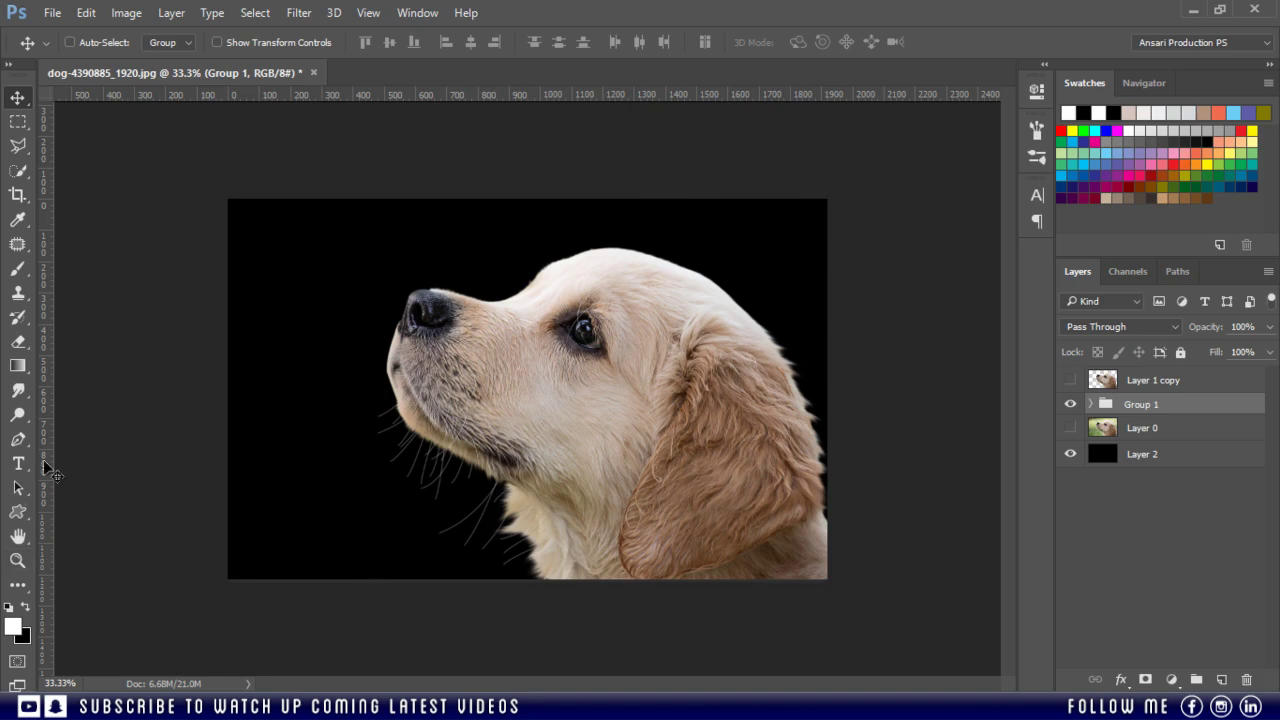
# Set up the Smudge tool on Layer 1 inside the group with the speckled 30 brush enlarged to 60 px and 30% strength
pyautogui.click(18, 390)
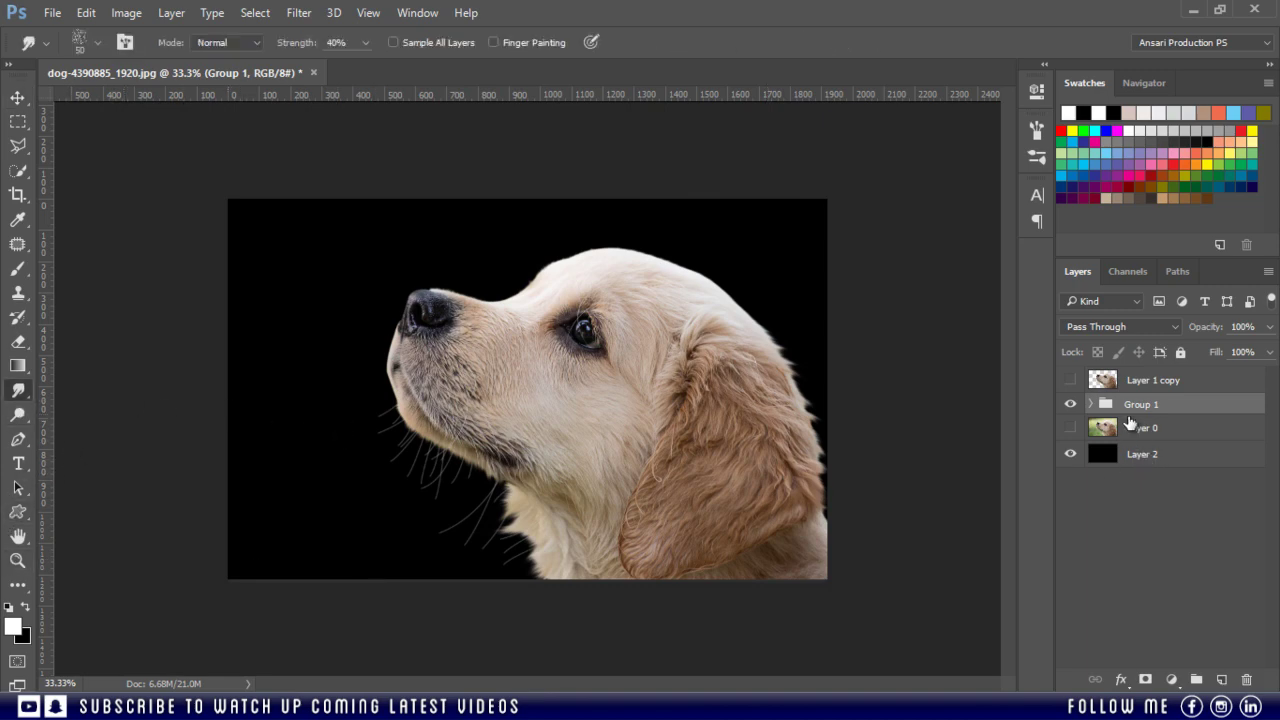
pyautogui.click(1090, 404)
pyautogui.click(1117, 428)
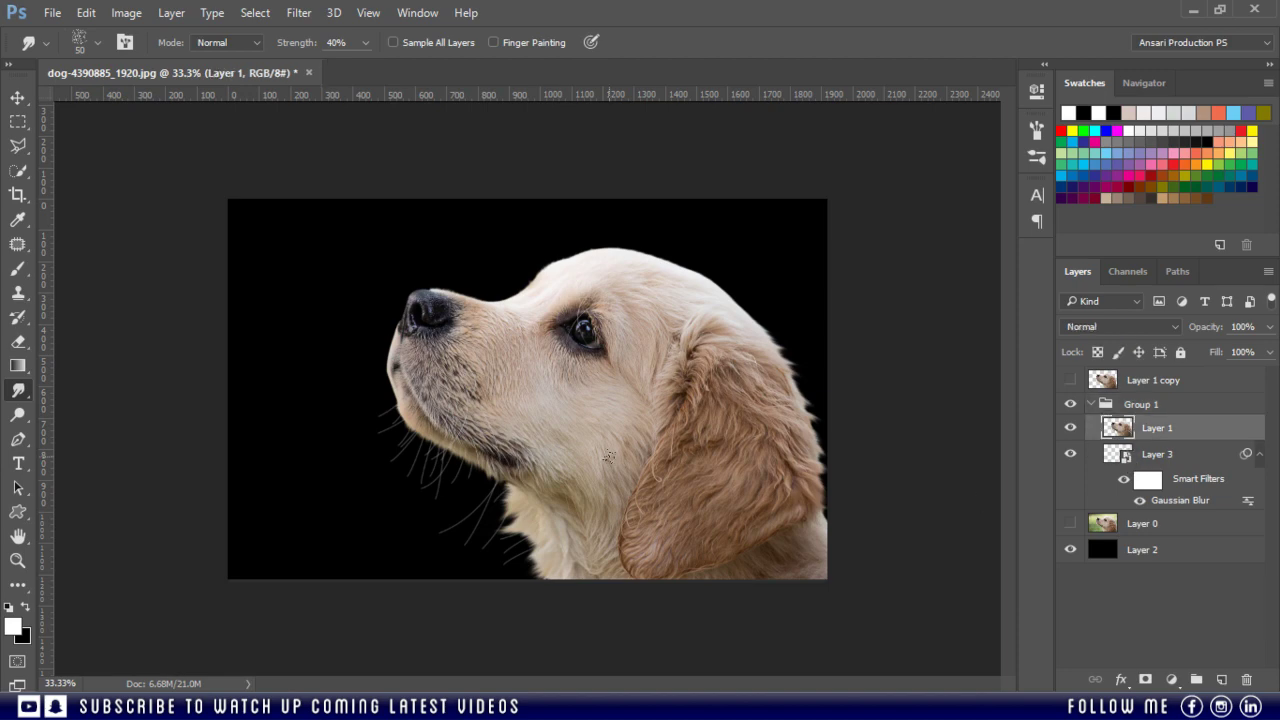
pyautogui.rightClick(607, 456)
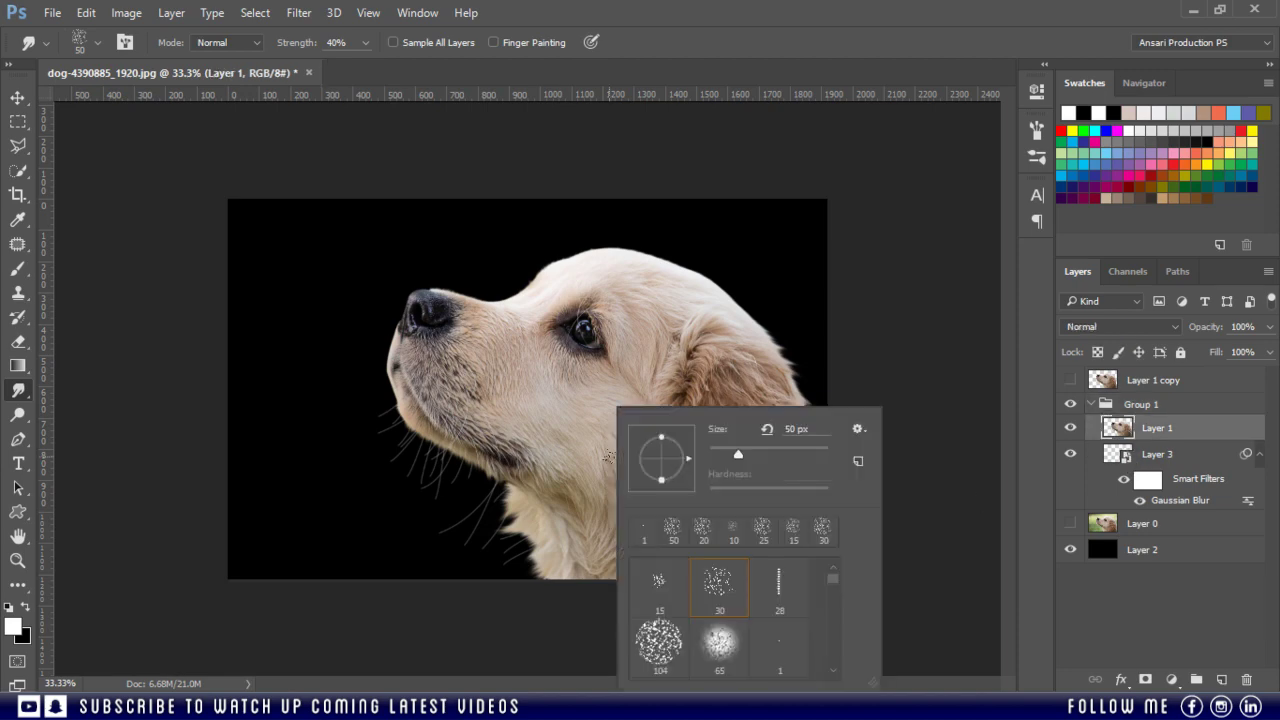
pyautogui.doubleClick(718, 585)
pyautogui.click(352, 42)
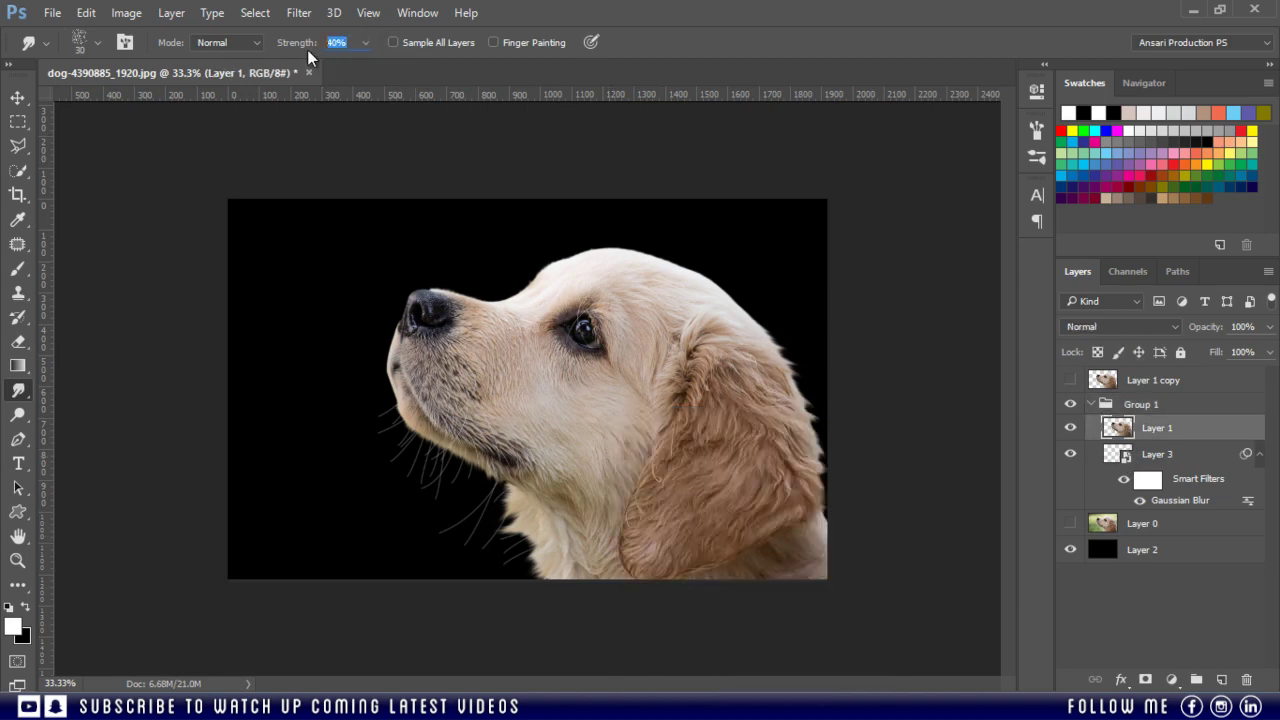
pyautogui.write('30')
pyautogui.press('Return')
pyautogui.hotkey('ctrl', '+')
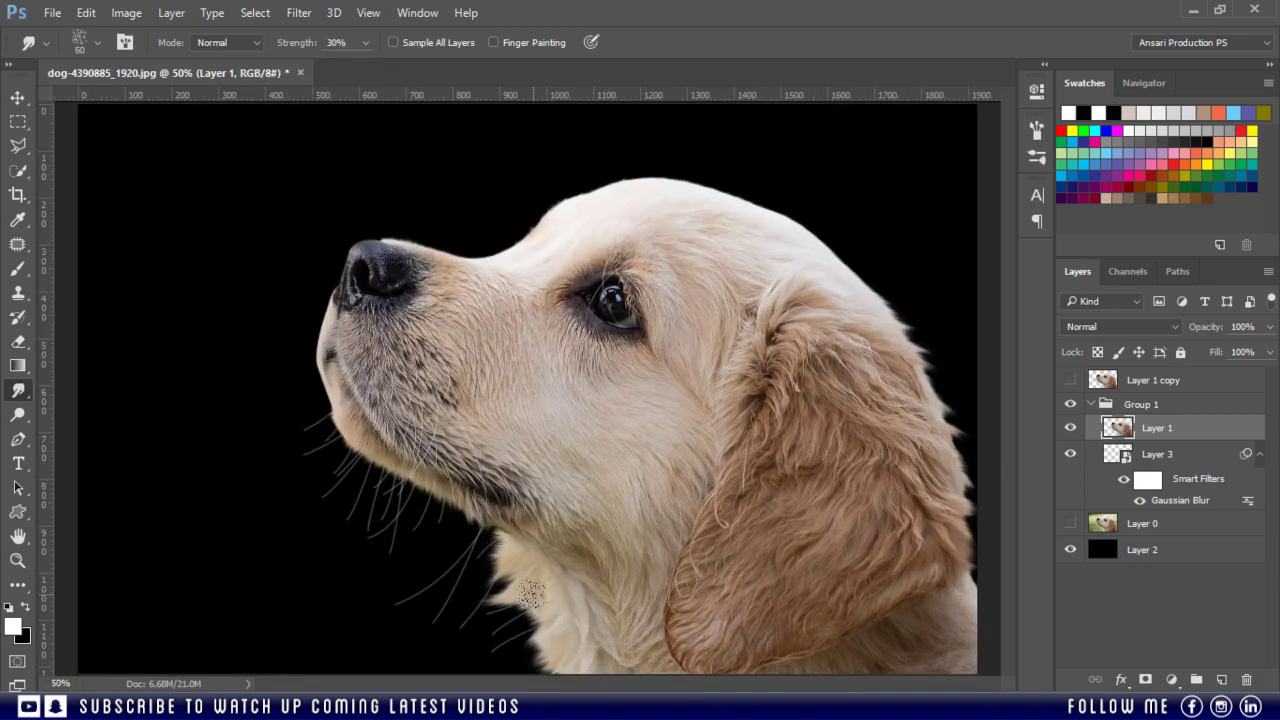
pyautogui.press(']')
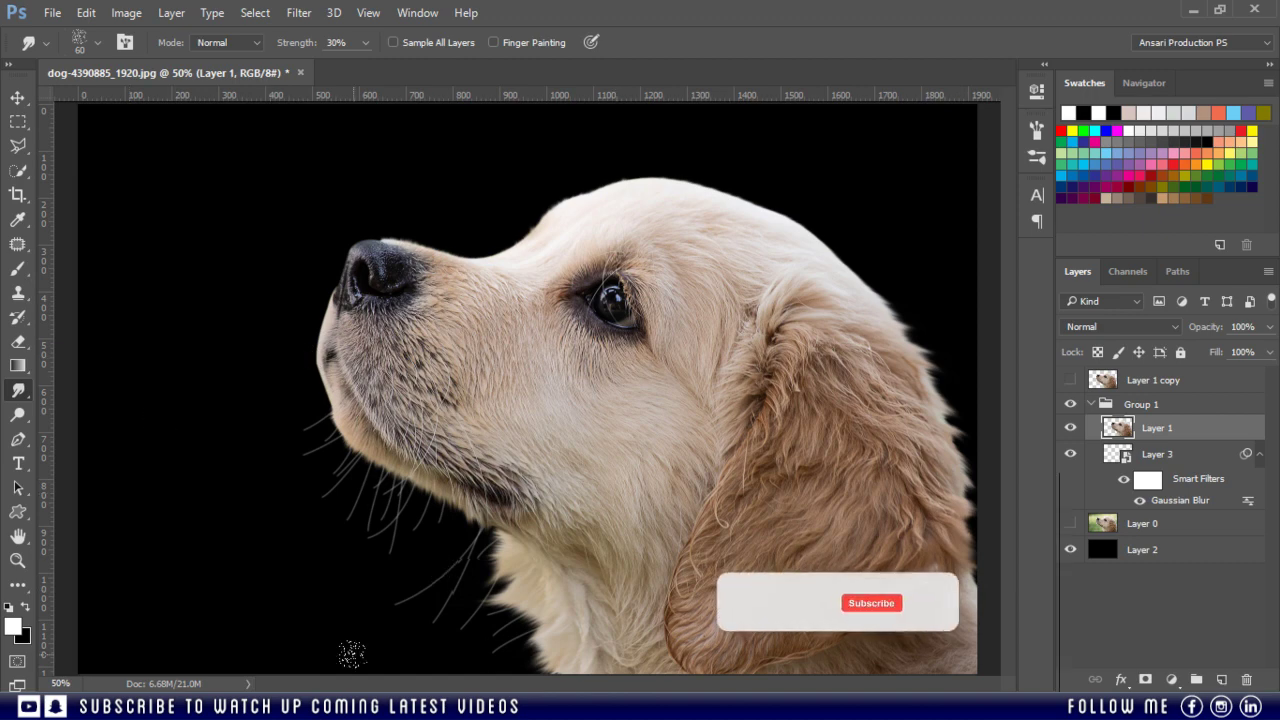
pyautogui.hotkey('ctrl', '-')
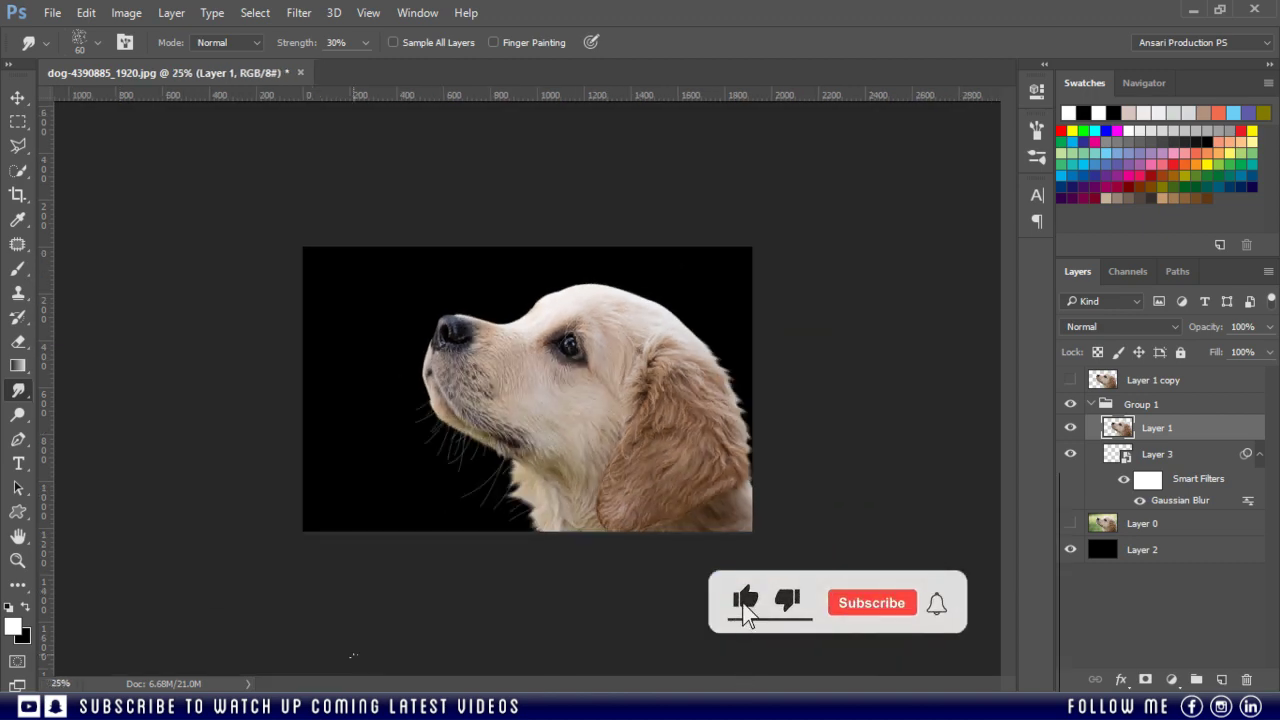